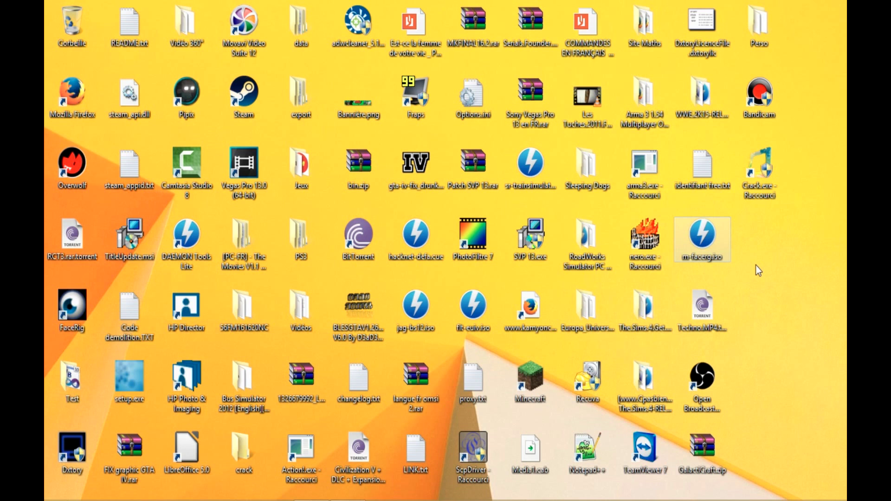
Launch the Command Prompt by running cmd and reposition its window nearer the middle of the desktop.
key("super+r")
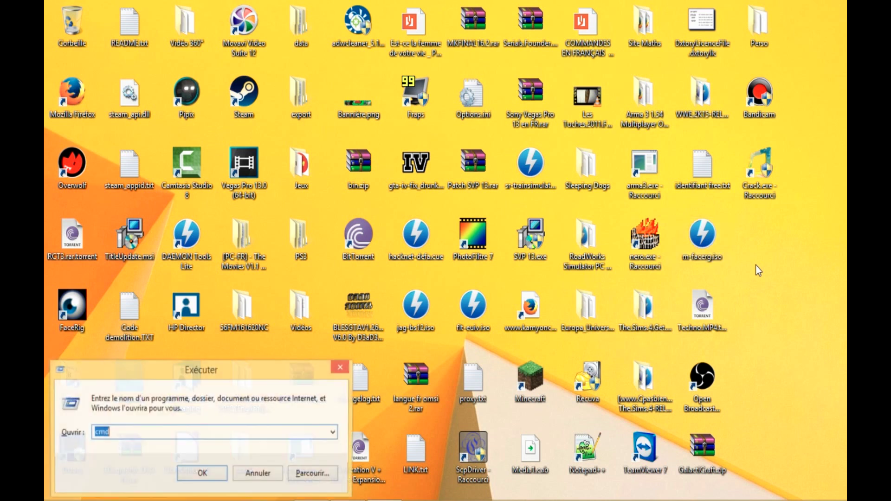
left_click_drag(259, 368, 518, 197)
type("cmd")
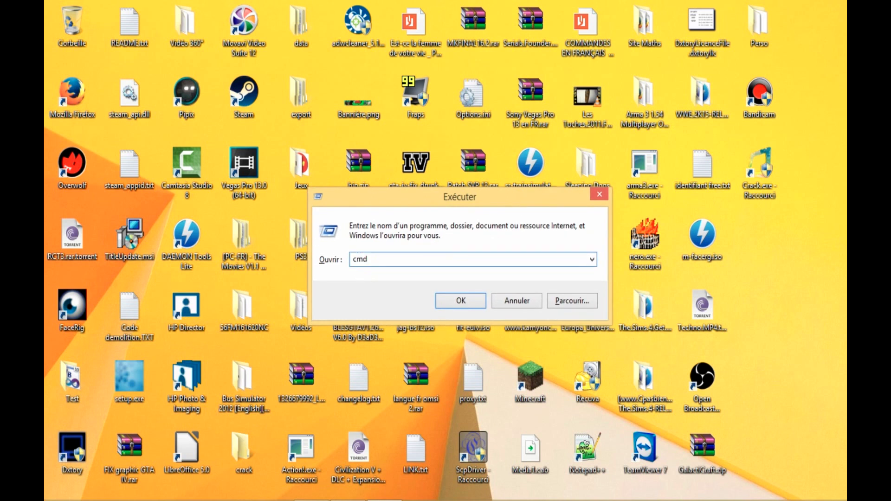
type("m")
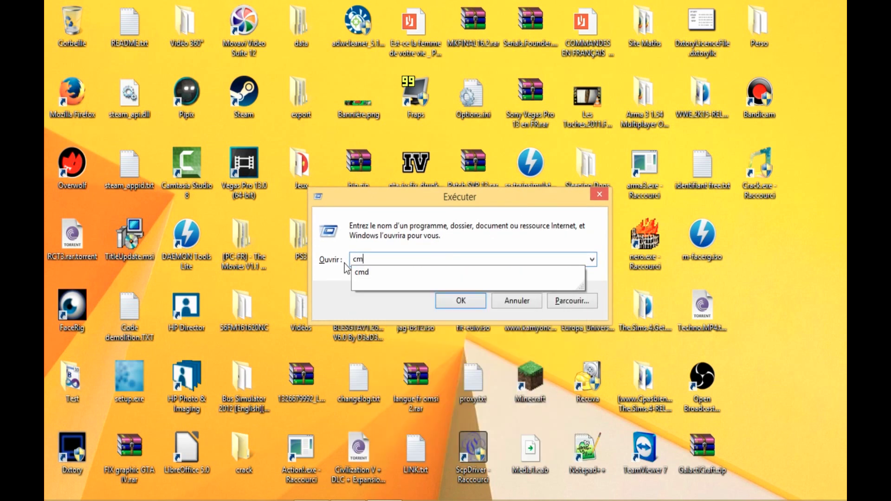
type("d")
key("Return")
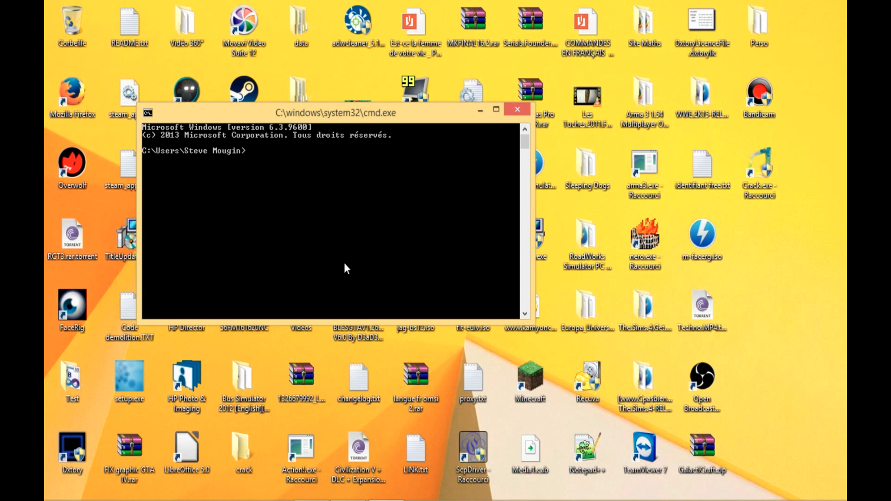
left_click_drag(380, 114, 456, 144)
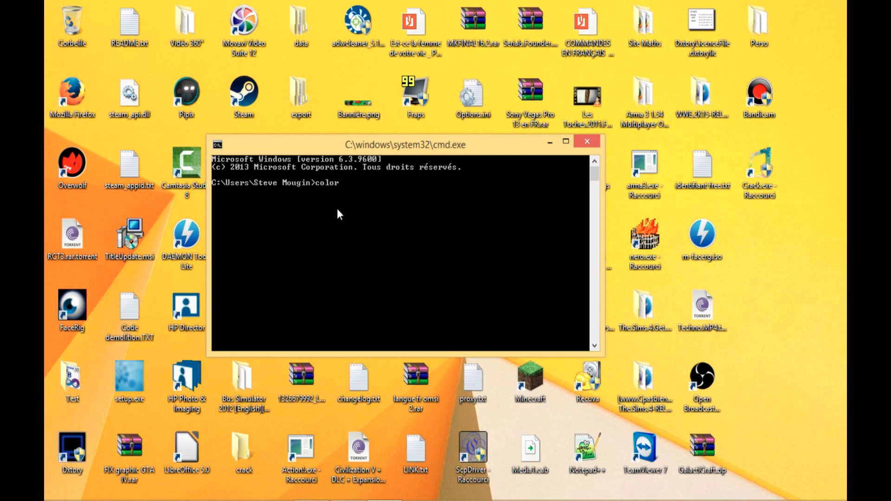
List the console color codes with "color help" and switch the Command Prompt to green on black with "color 0A".
type("elp")
key("Return")
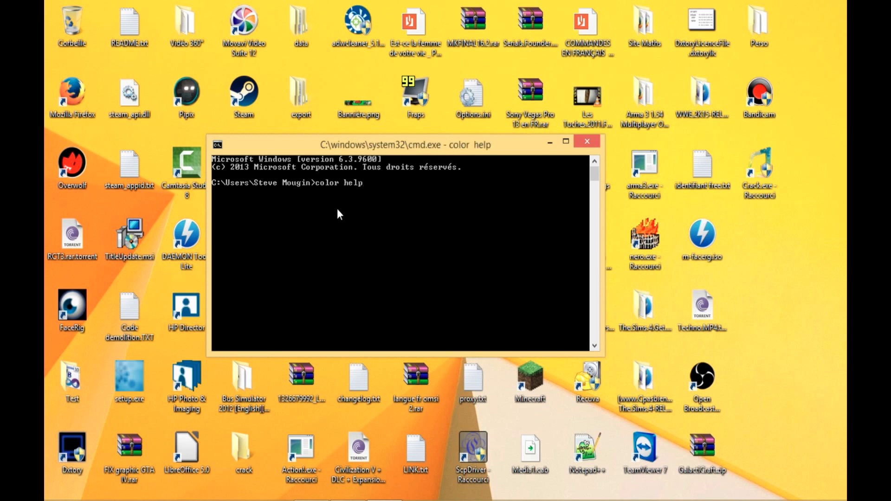
key("Return")
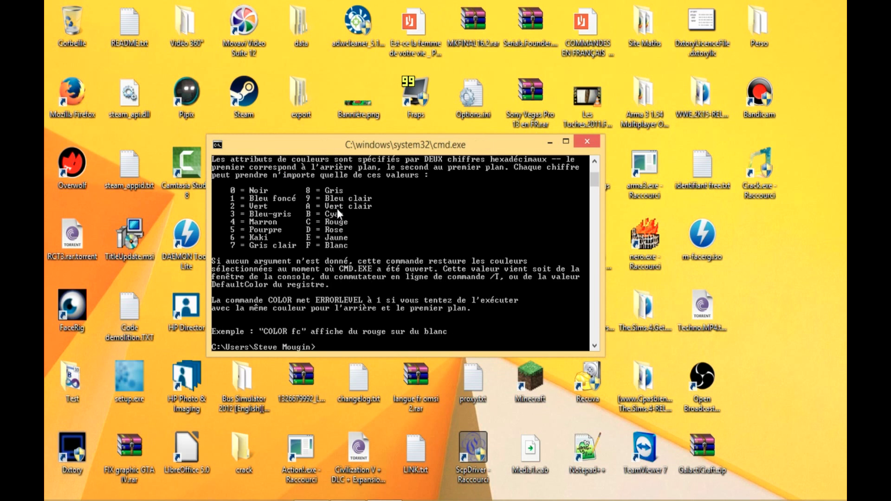
type("color 0A")
key("Return")
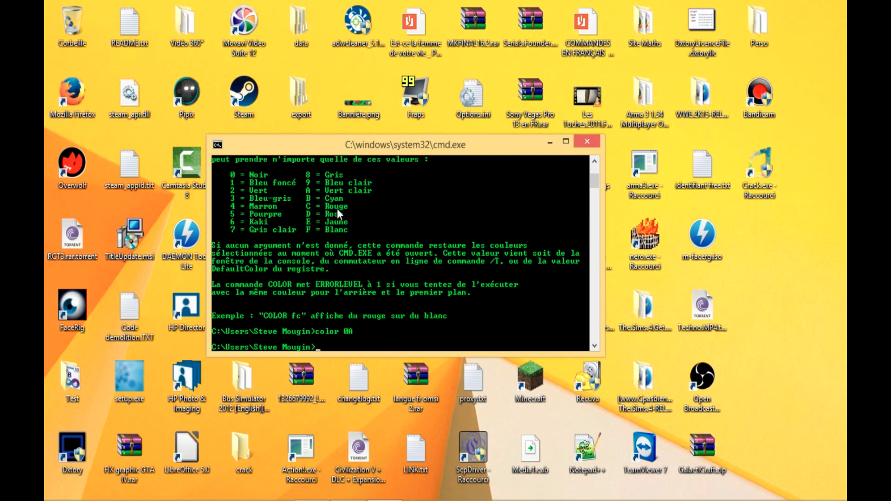
Schedule a forced shutdown in 3600 seconds with "shutdown -f -s -t 3600" and dismiss the notification.
type("shutdown -f -s -t")
type("3600")
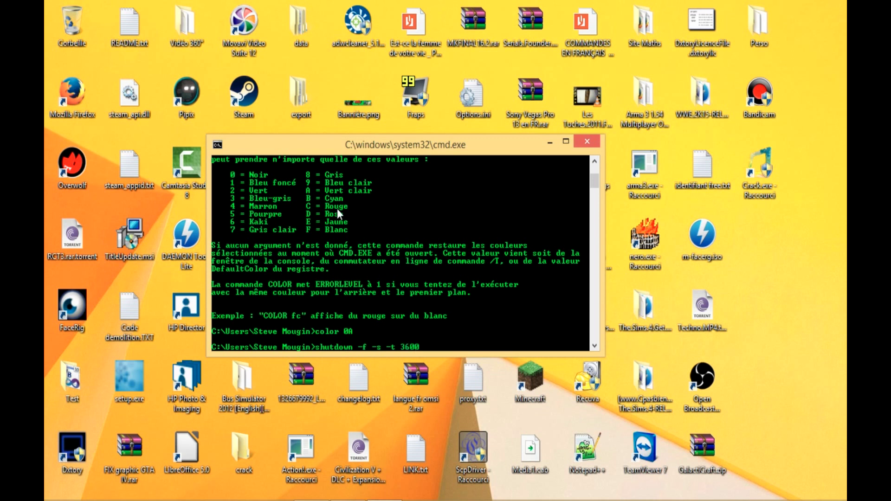
key("Return")
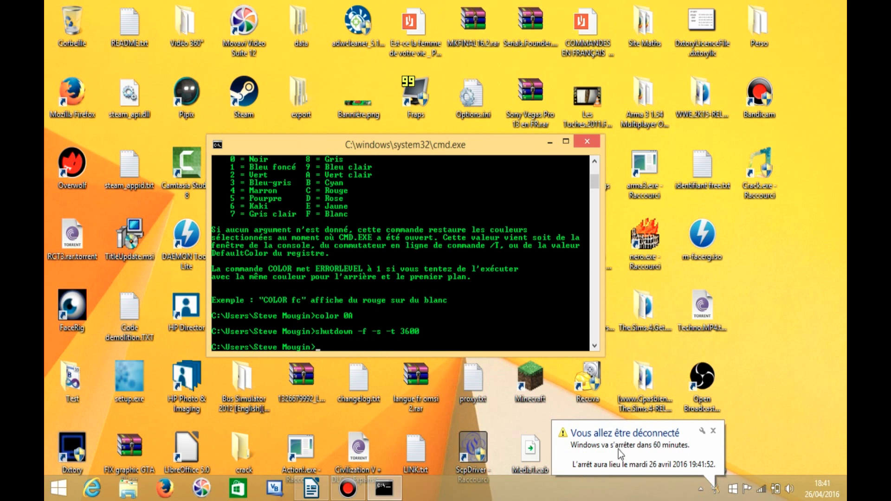
left_click(713, 431)
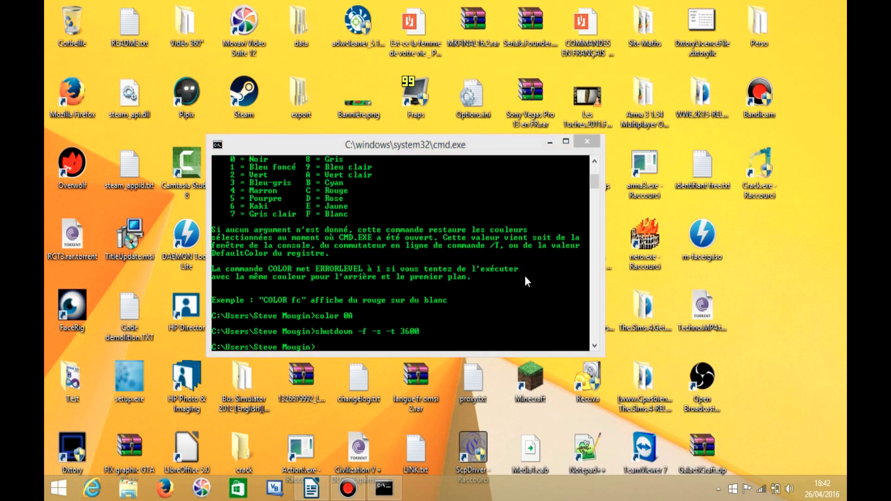
Cancel the scheduled shutdown with "shutdown -a" and close the Command Prompt.
left_click(446, 289)
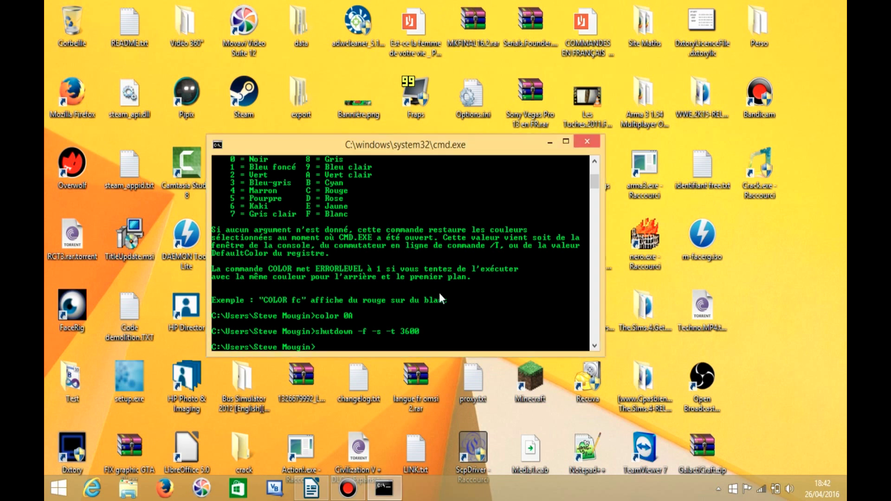
type("shutdown -a")
key("Return")
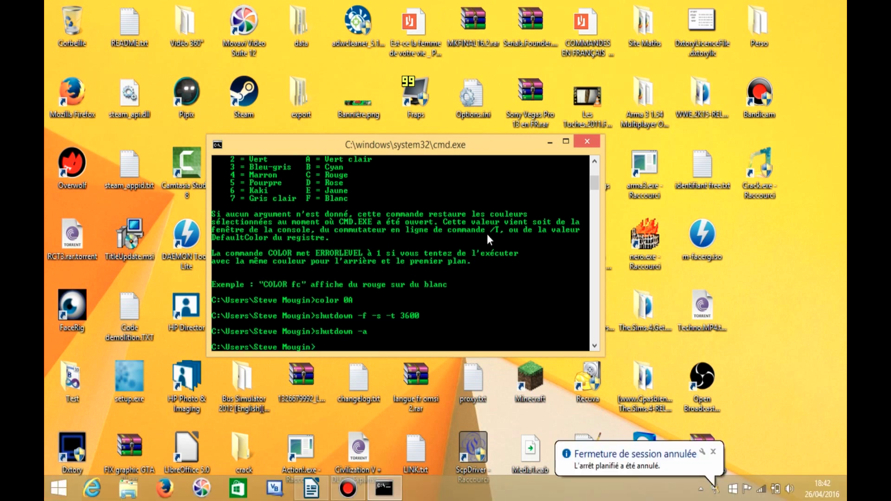
left_click(587, 141)
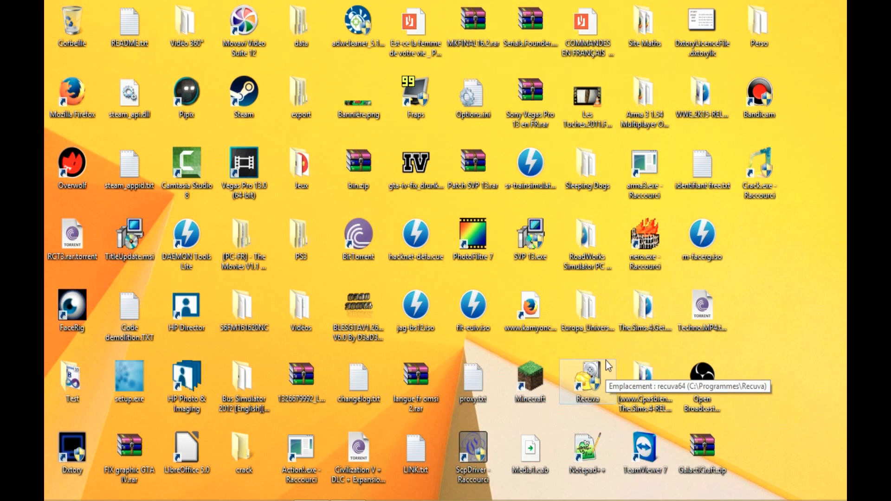
Open Recuva and scan the Packard Bell (C:) drive for deleted files with the Documents filter.
double_click(602, 374)
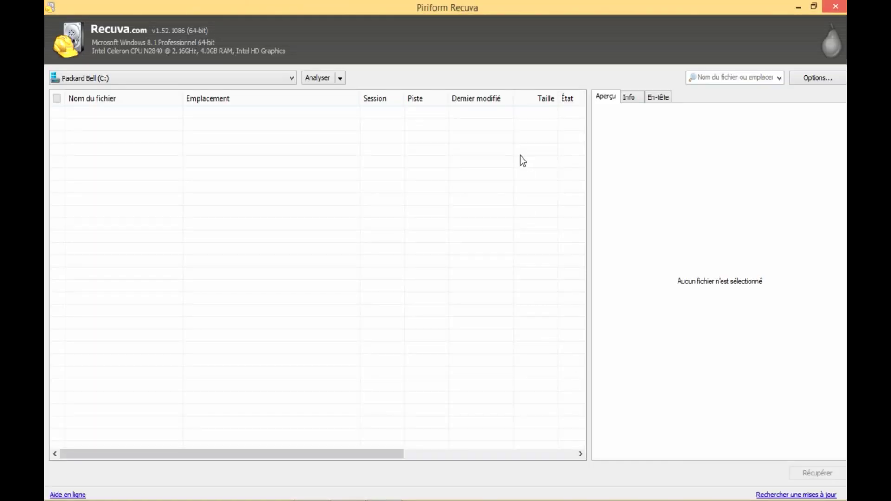
left_click(273, 80)
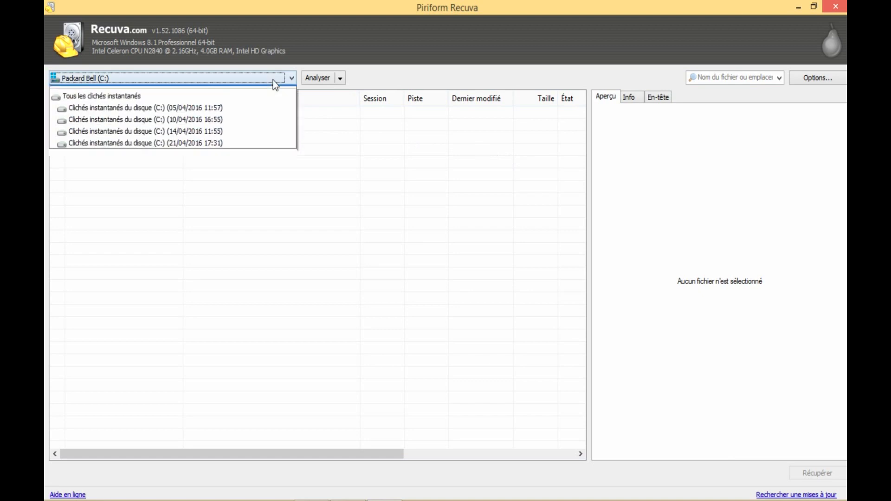
left_click(273, 80)
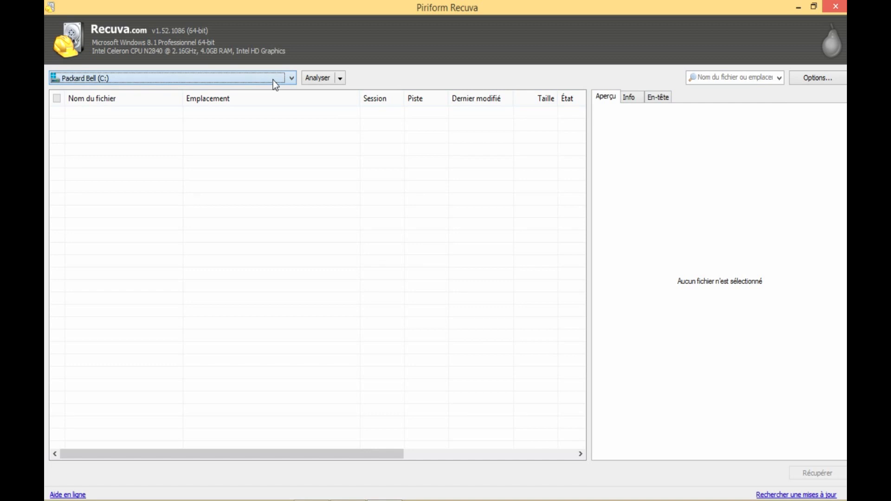
left_click(779, 80)
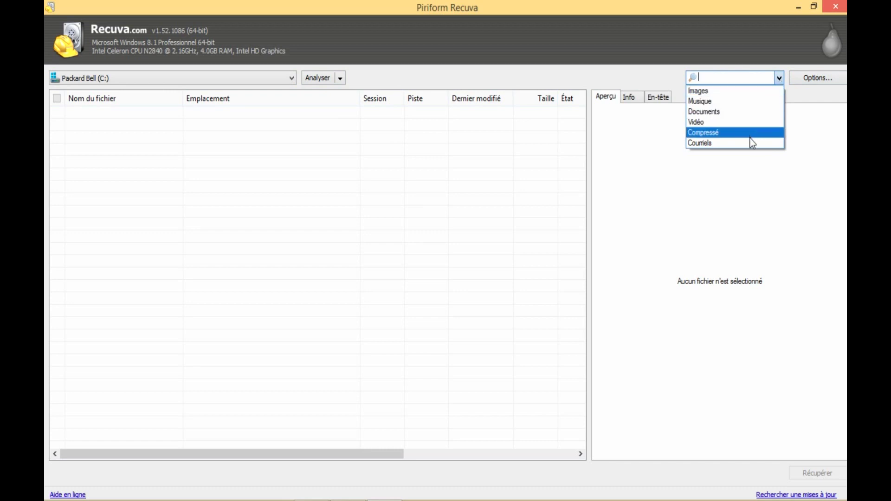
left_click(750, 113)
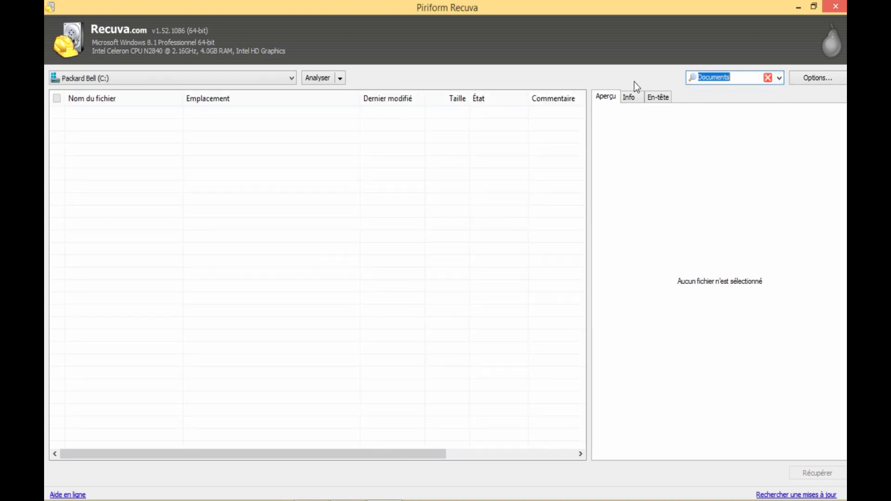
left_click(321, 78)
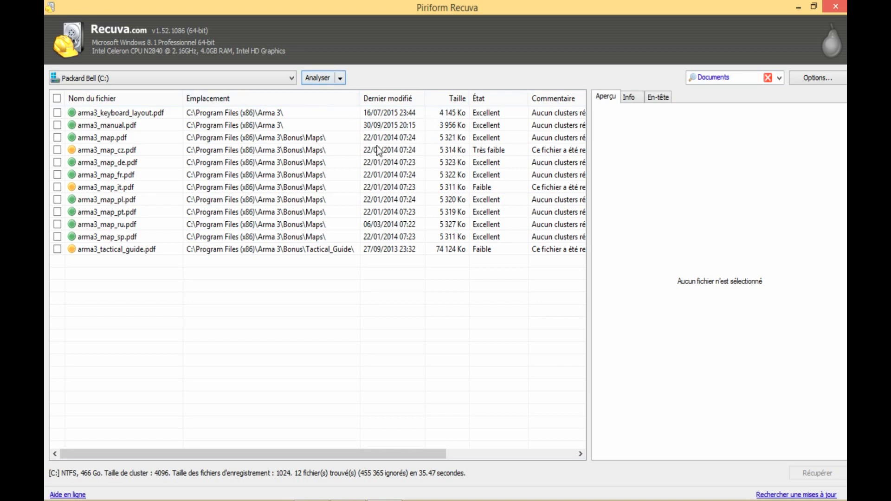
Recover arma3_keyboard_layout.pdf to the Bureau folder, accepting restoration on the same drive, and close Recuva.
left_click(57, 112)
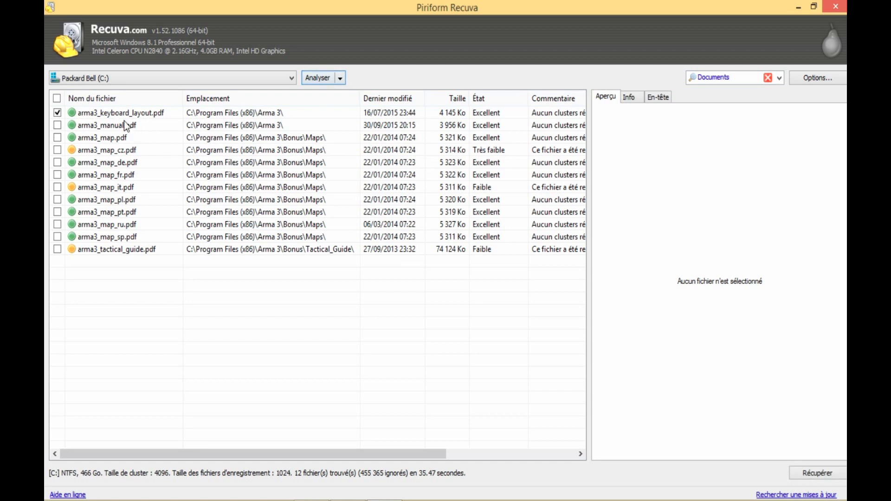
left_click(818, 474)
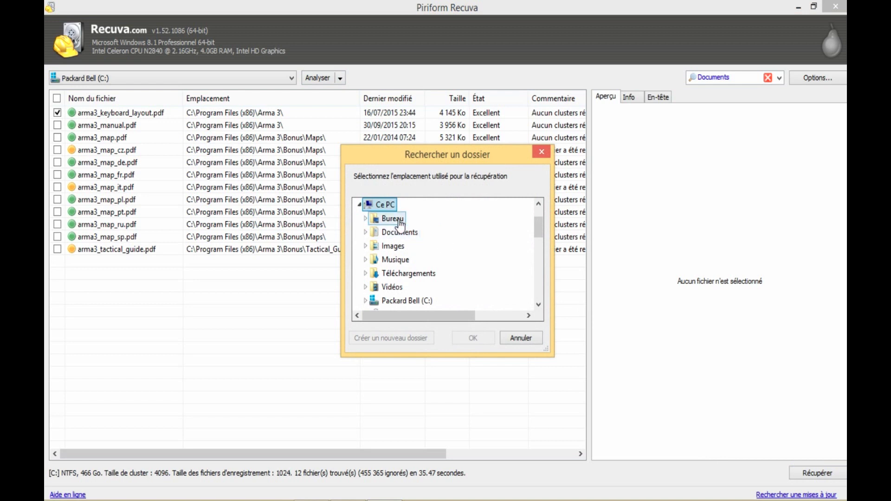
left_click(400, 222)
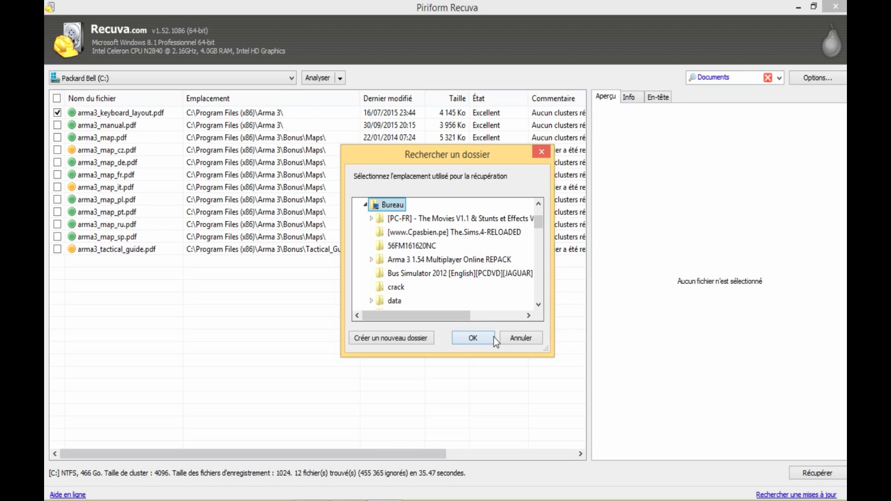
left_click(494, 338)
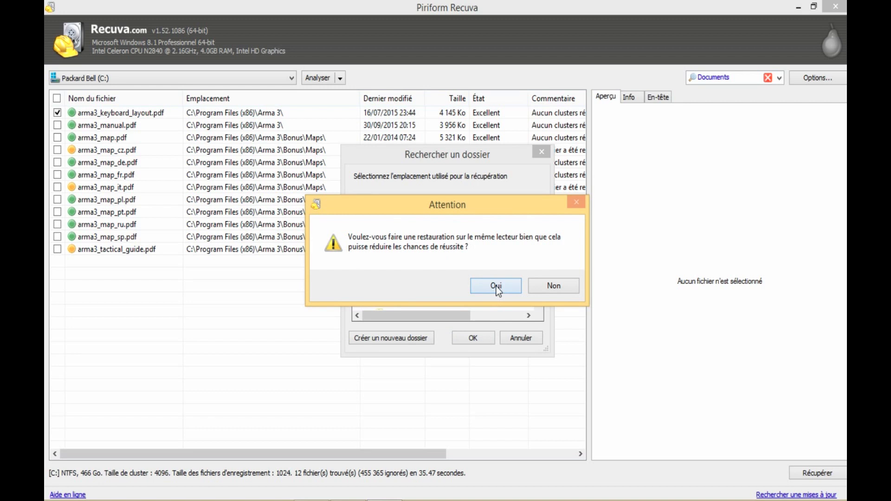
left_click(538, 288)
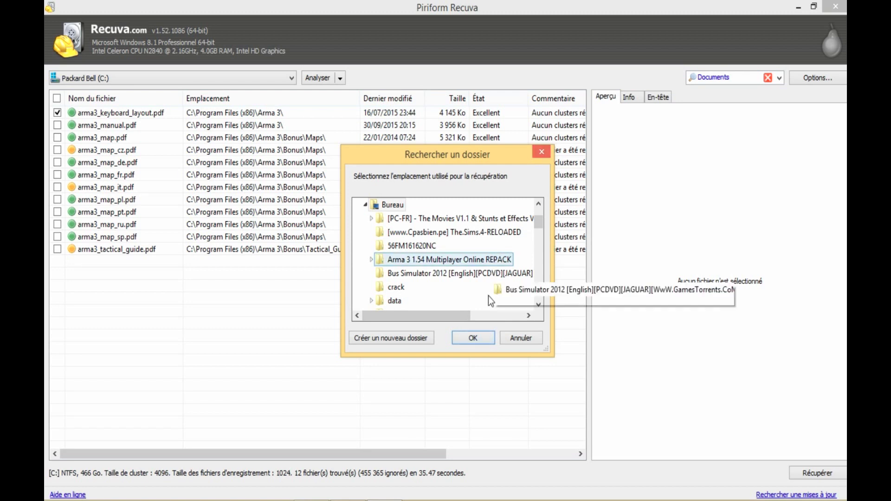
left_click(474, 338)
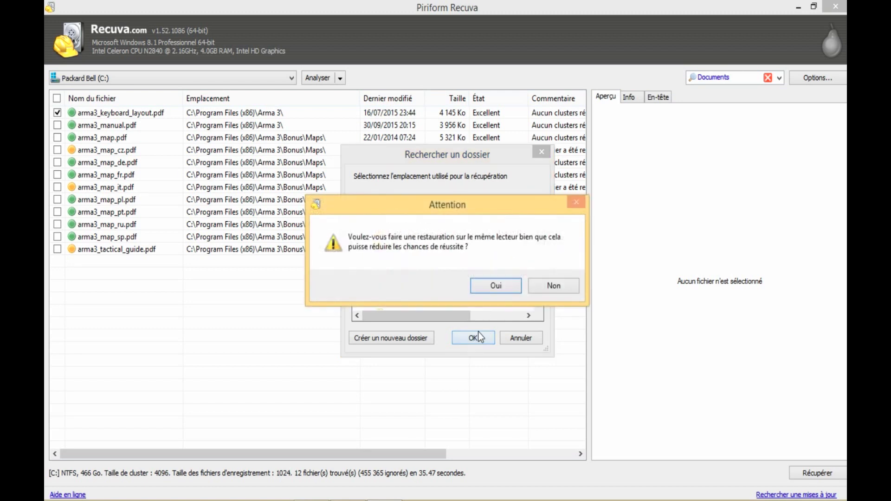
left_click(514, 285)
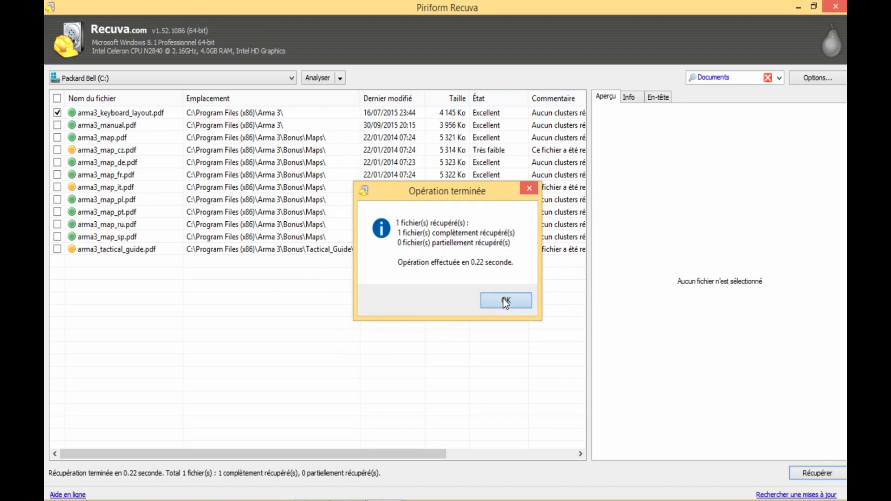
left_click(505, 301)
left_click(836, 7)
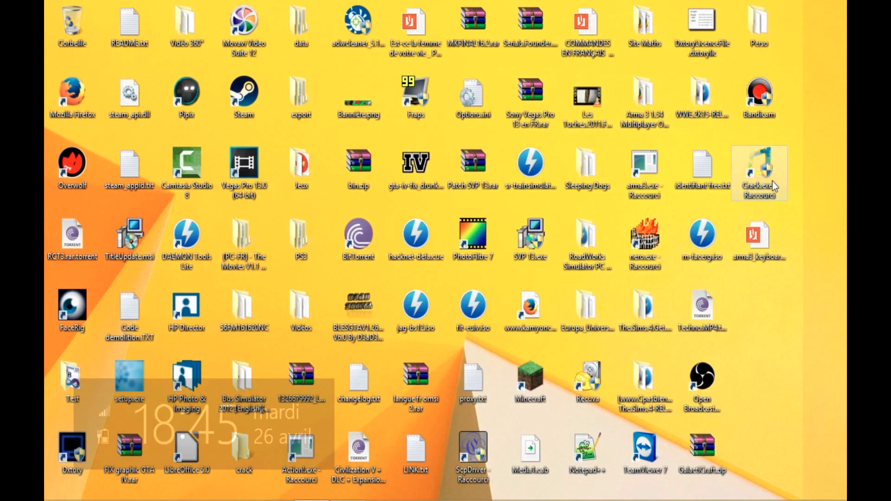
Try to open the recovered arma3_keyboard_layout.pdf from the desktop, and close the reader.
double_click(759, 237)
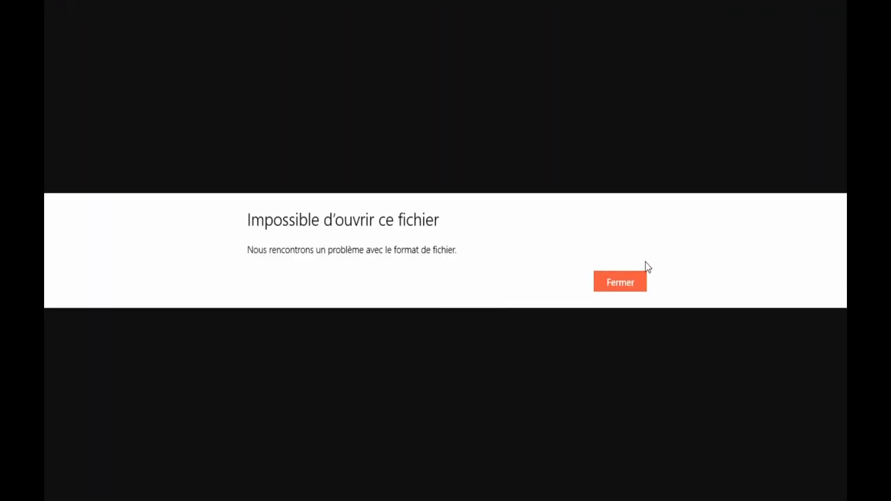
left_click(621, 286)
left_click(621, 284)
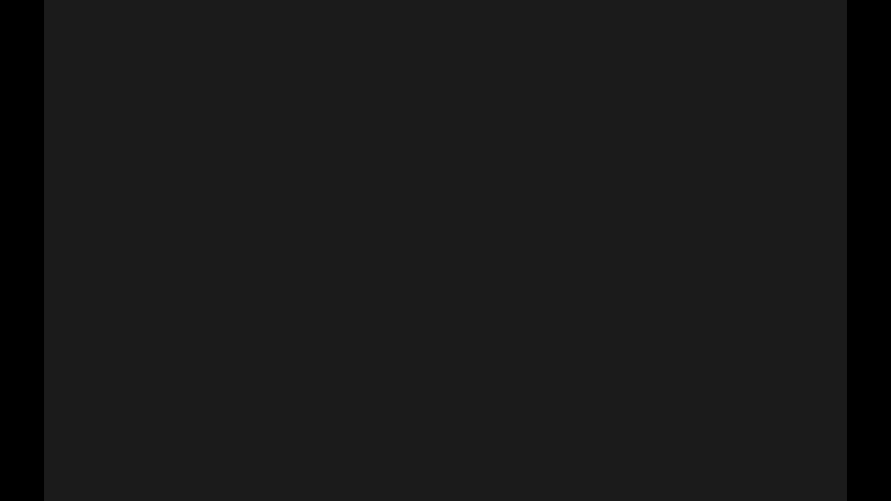
key("alt+F4")
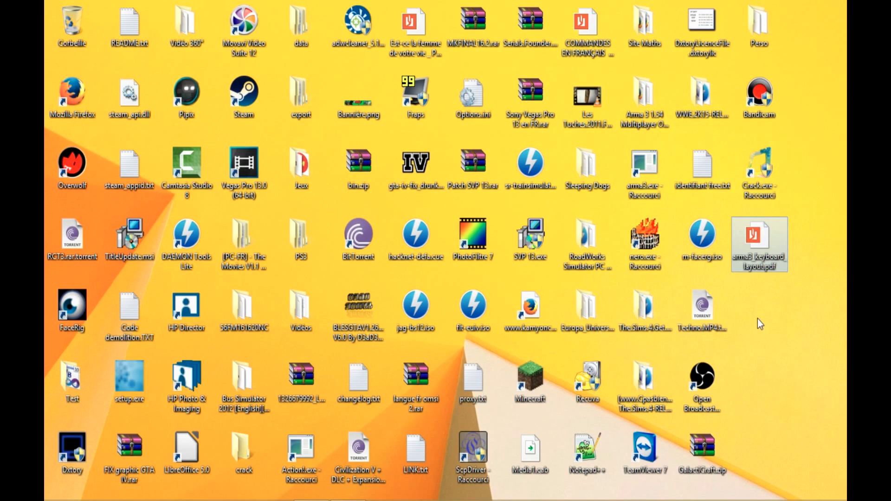
Delete arma3_keyboard_layout.pdf from the desktop and empty the Recycle Bin.
key("Delete")
right_click(46, 8)
left_click(75, 33)
left_click(477, 309)
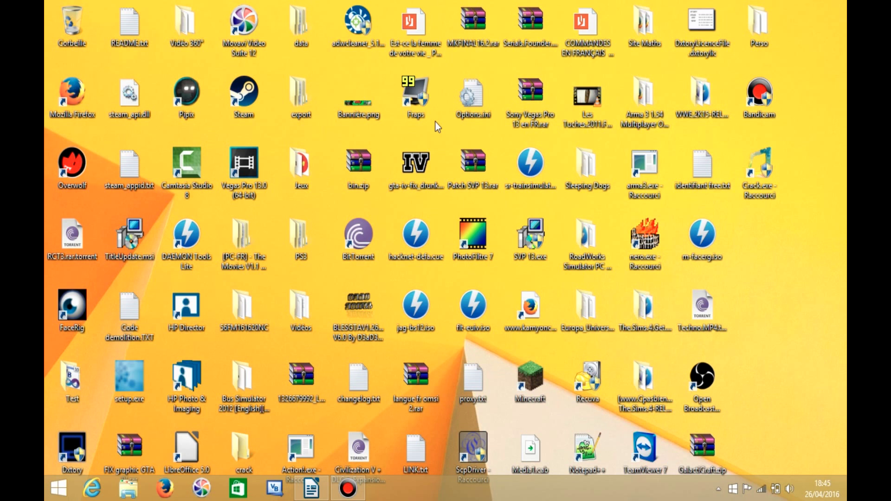
Find and launch the on-screen keyboard by searching Windows for "osk".
mouse_move(846, 5)
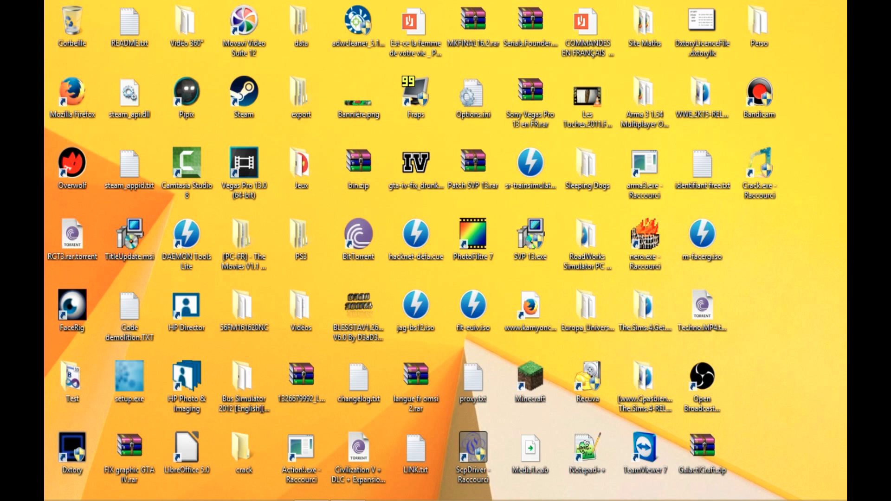
key("super+s")
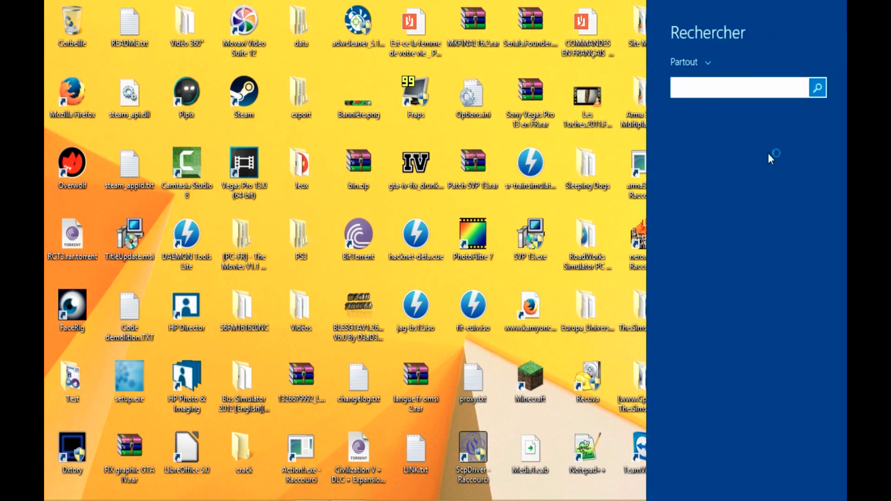
type("osk")
key("Return")
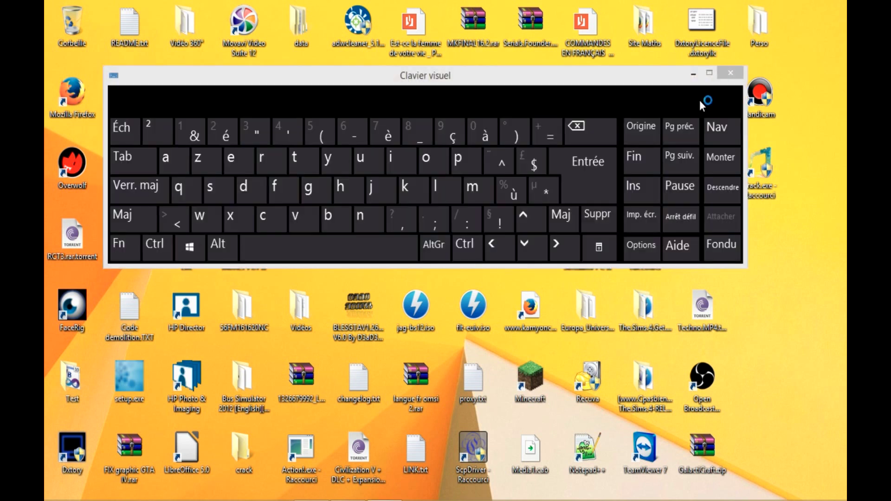
Move the on-screen keyboard to the lower part of the desktop and open steam_appid.txt.
left_click_drag(550, 81, 541, 290)
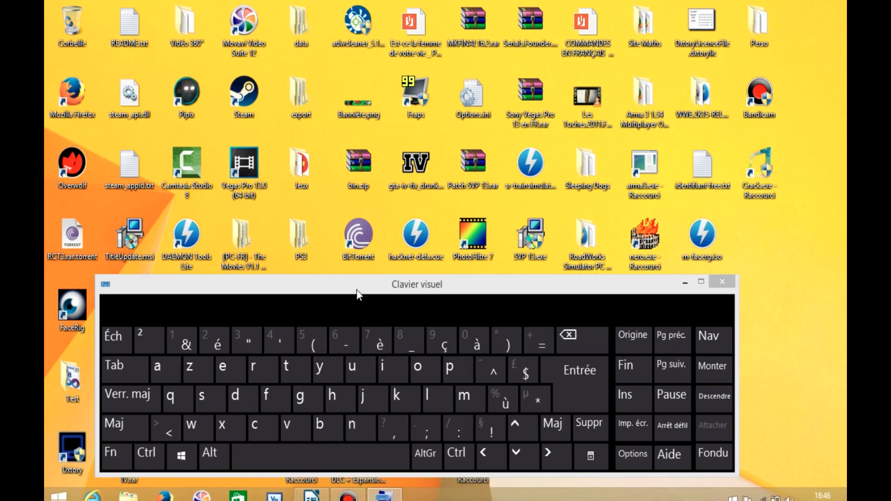
mouse_move(49, 498)
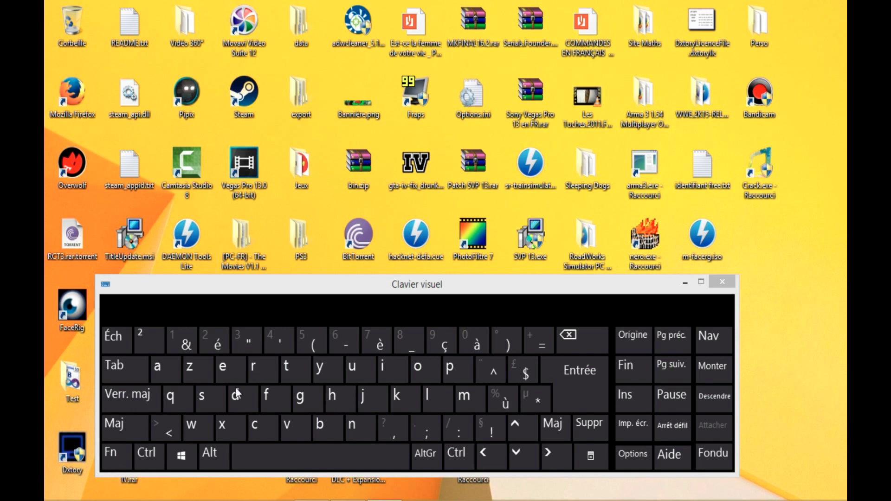
left_click_drag(355, 291, 387, 301)
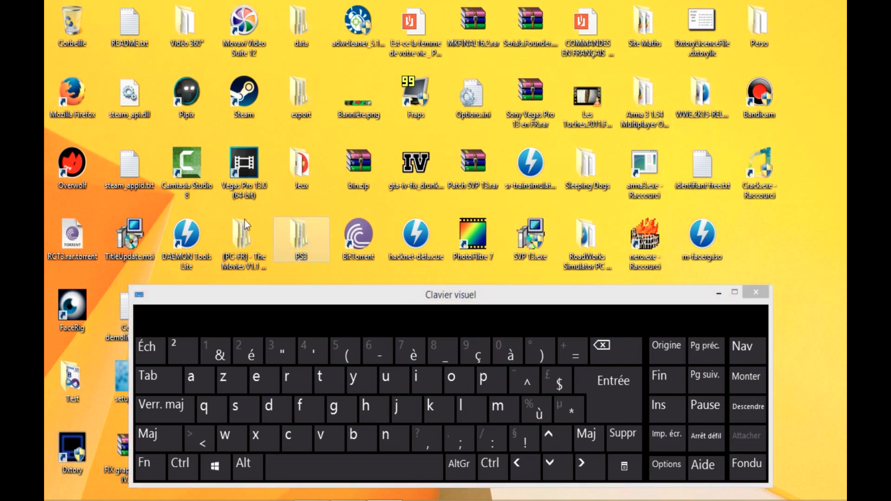
double_click(147, 166)
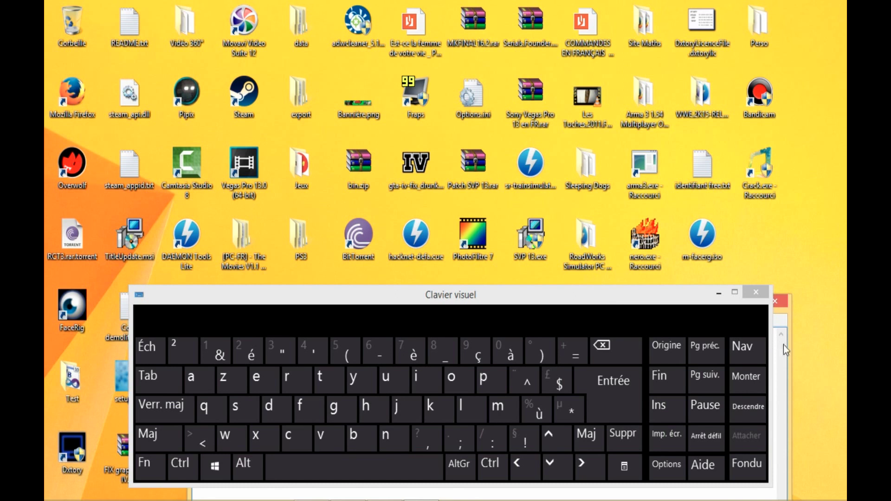
Arrange the steam_appid.txt window and the on-screen keyboard so the keyboard sits below the file's text.
left_click_drag(691, 294, 674, 125)
left_click_drag(483, 129, 480, 89)
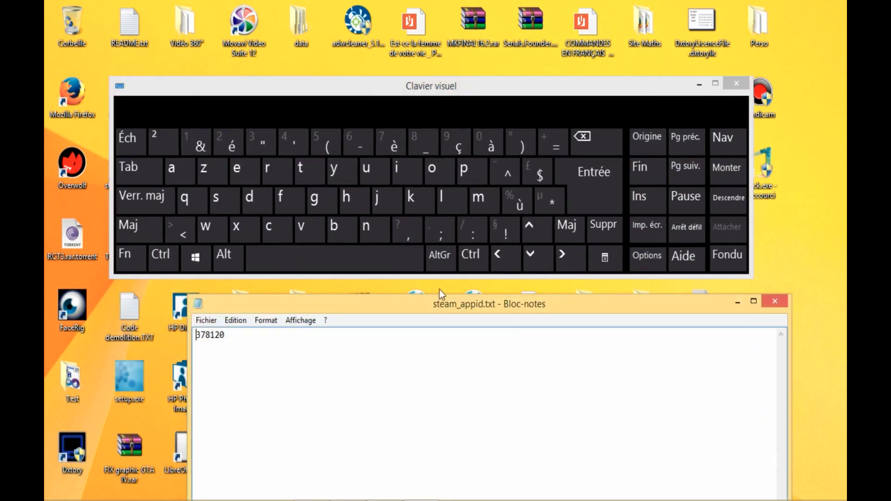
left_click_drag(436, 297, 436, 46)
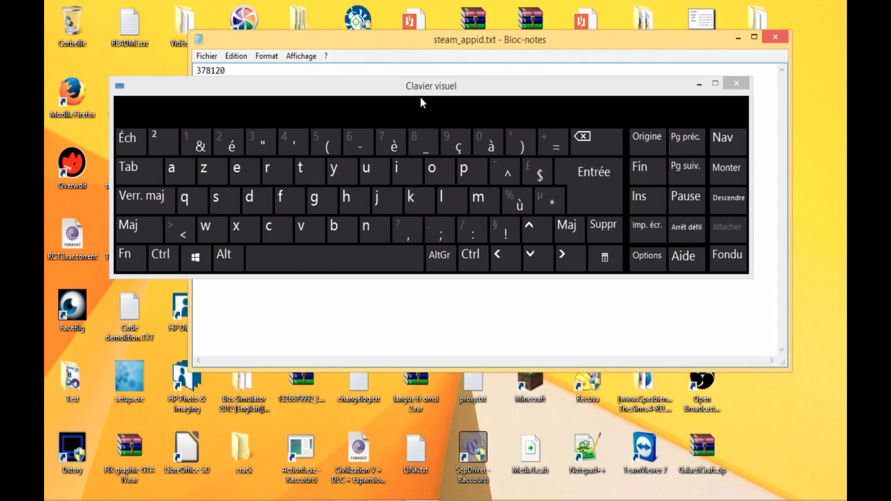
left_click_drag(423, 93, 439, 219)
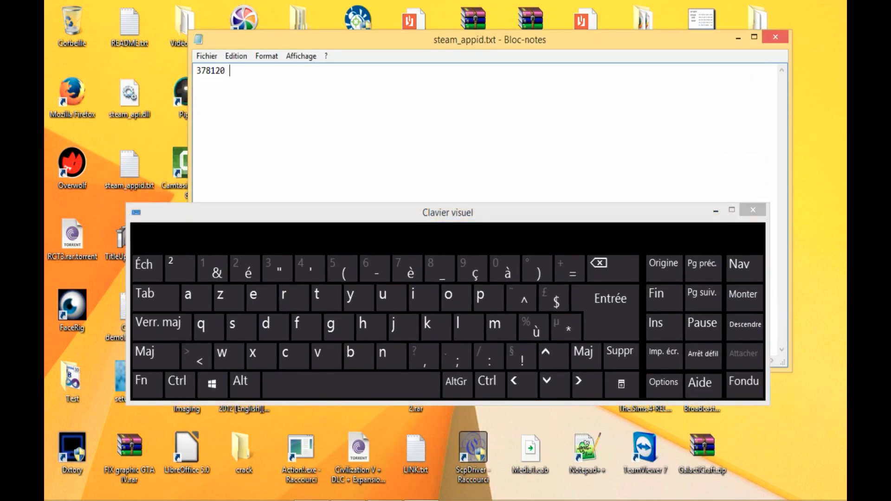
Write "Abonnez-vous :)" on a new line below 378120 in steam_appid.txt using the on-screen keyboard.
left_click(602, 304)
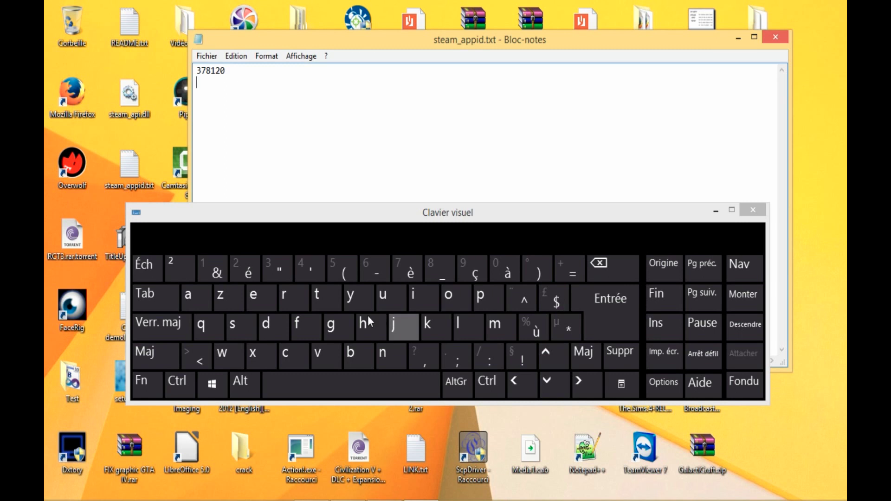
left_click(160, 349)
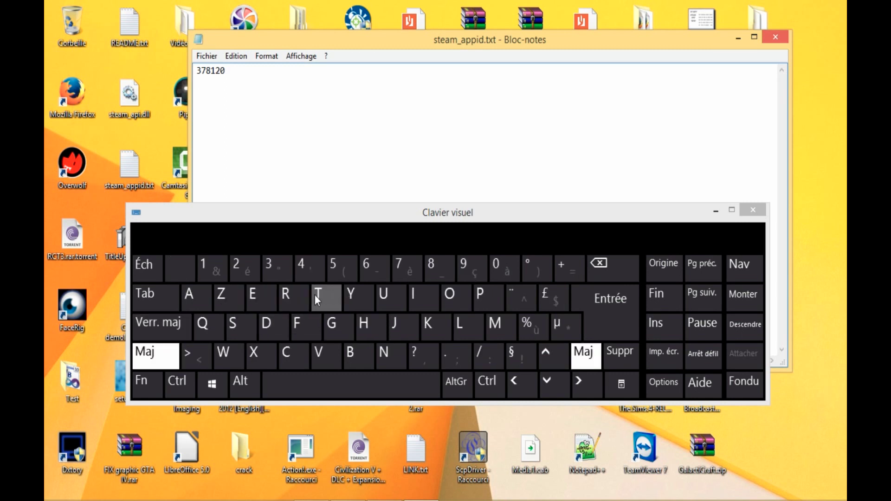
left_click(198, 300)
left_click(353, 355)
left_click(450, 302)
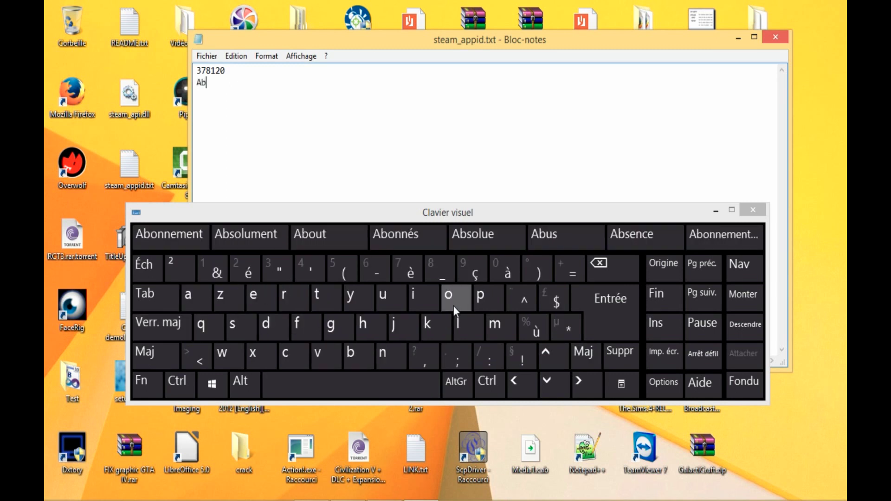
left_click(391, 353)
left_click(391, 353)
left_click(264, 300)
left_click(228, 300)
left_click(353, 385)
left_click(376, 271)
left_click(320, 355)
left_click(448, 300)
left_click(384, 298)
left_click(233, 325)
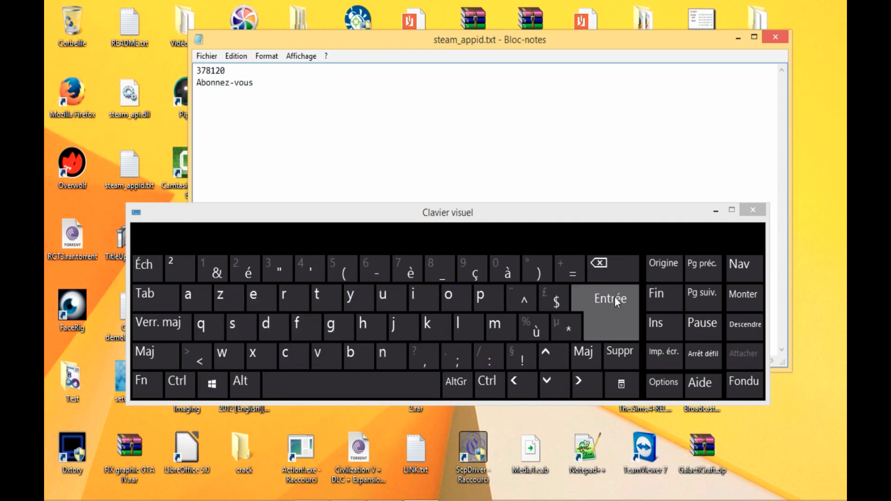
left_click(424, 385)
left_click(488, 357)
left_click(538, 269)
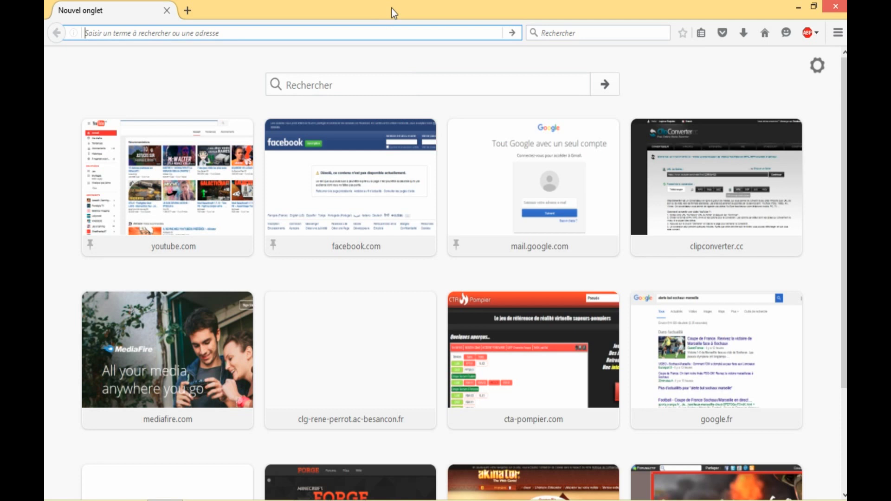
type("http://www.google.fr/alerts")
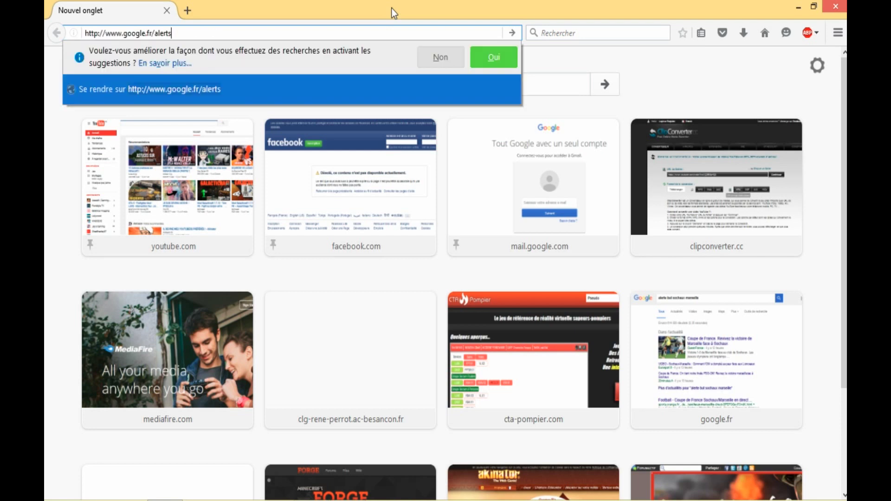
key("Return")
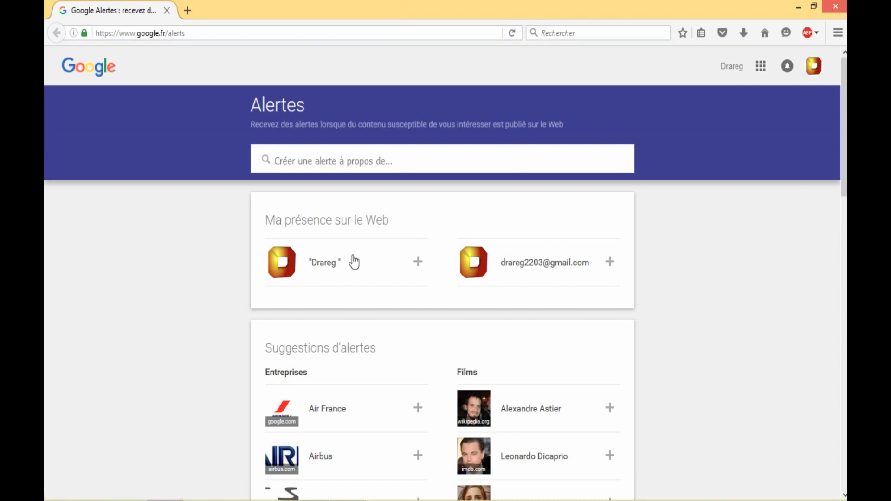
key("F5")
Enter ISS as the topic of a new alert and look through the preview of its news results.
type("I")
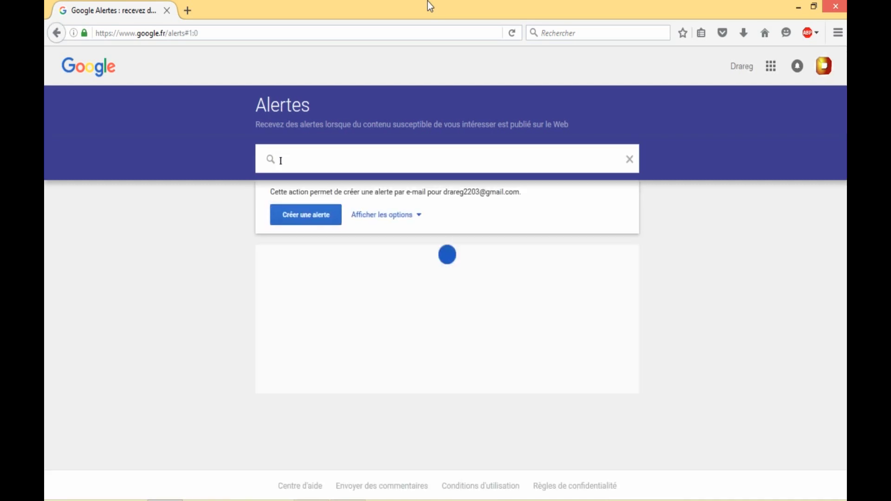
type("SS")
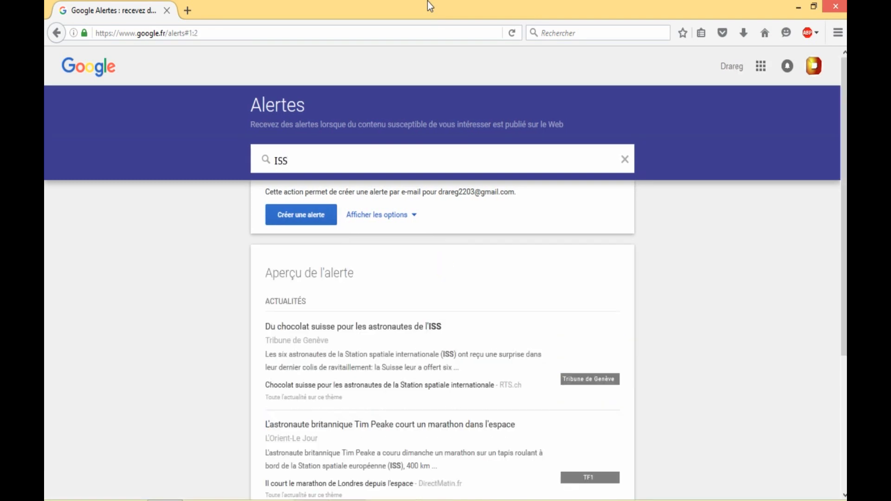
scroll(604, 255, "down", 2)
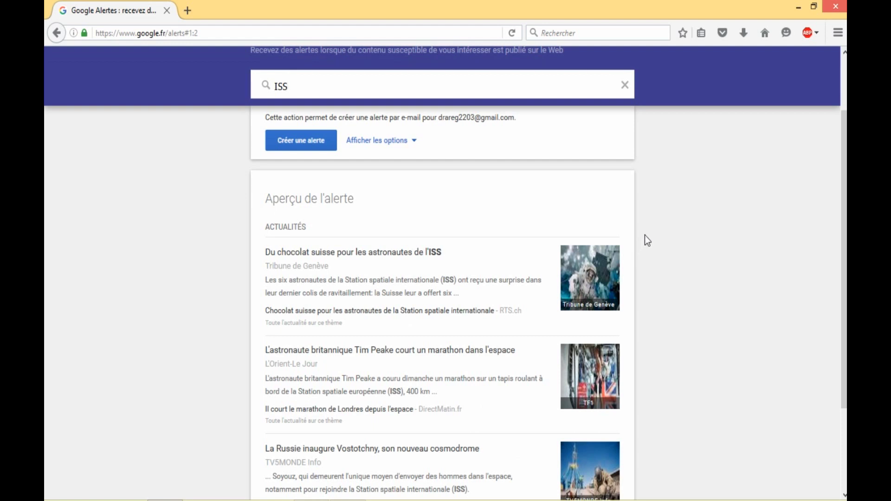
scroll(645, 235, "down", 3)
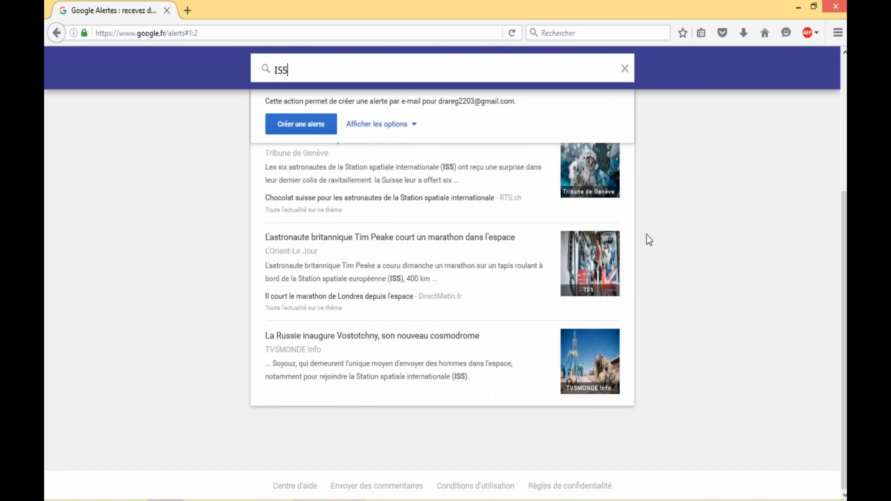
scroll(647, 235, "up", 2)
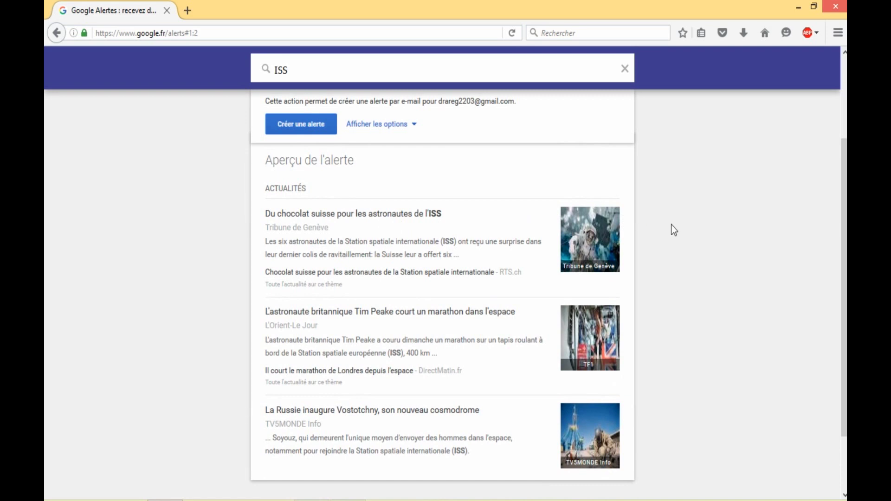
scroll(671, 225, "up", 3)
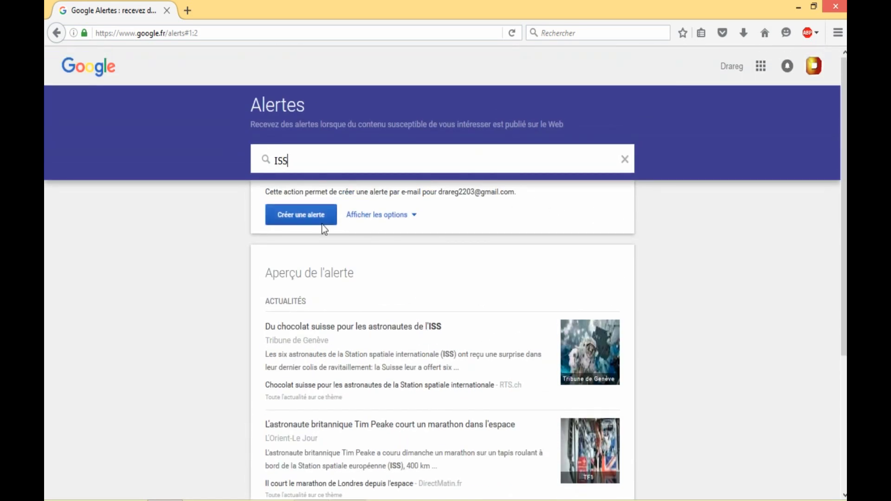
Show the options of the ISS alert and set its frequency to "Quand le cas se présente".
left_click(414, 217)
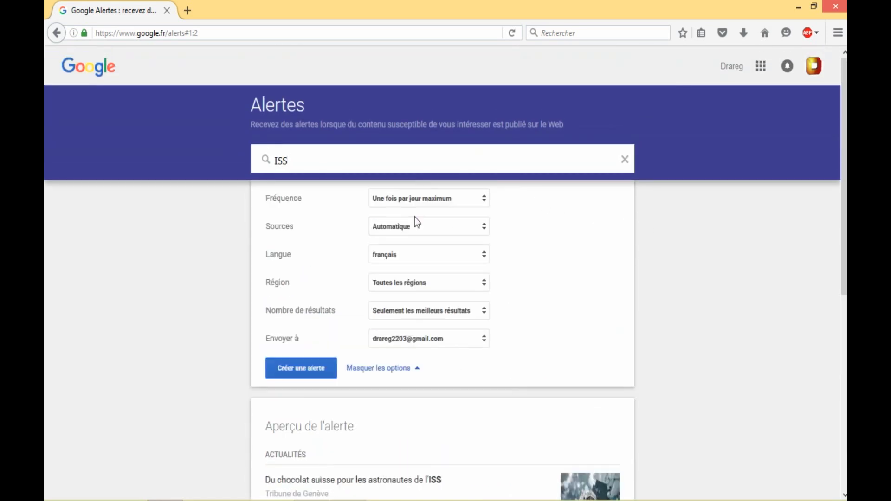
left_click(474, 203)
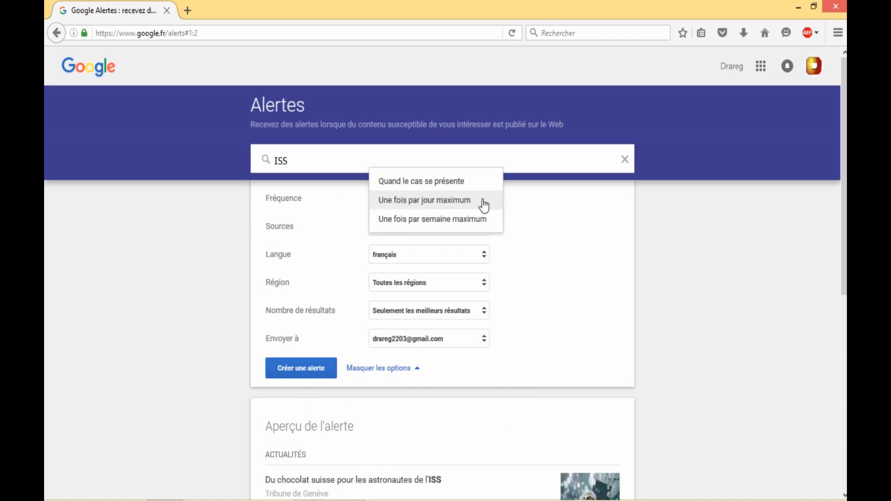
left_click(481, 186)
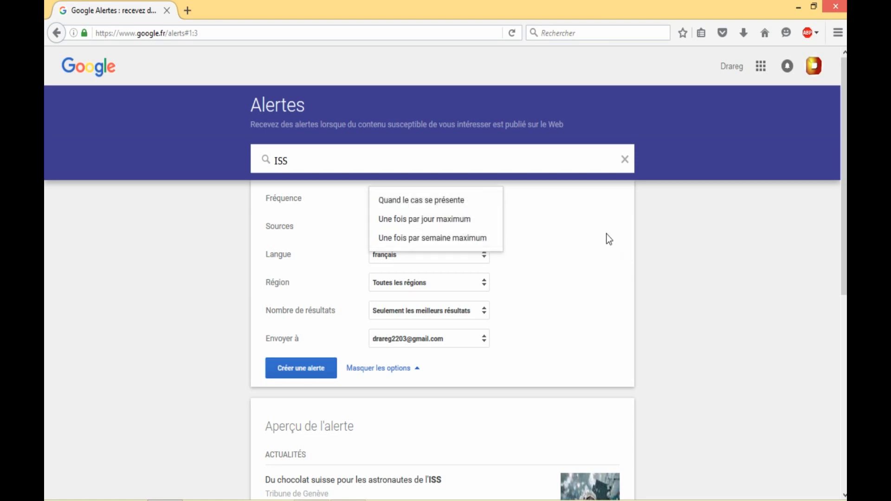
left_click(678, 235)
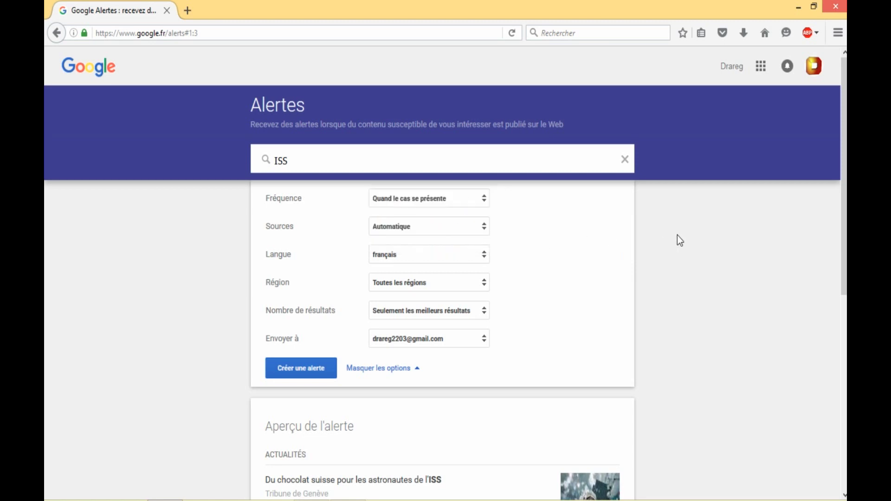
Look over the alert's source choices, try France as the region, and set the region back to "Toutes les régions".
left_click(482, 238)
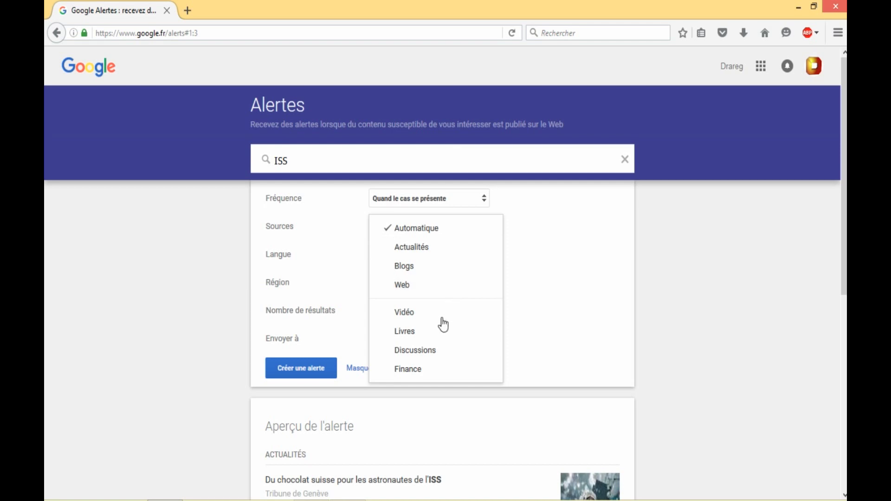
left_click(587, 274)
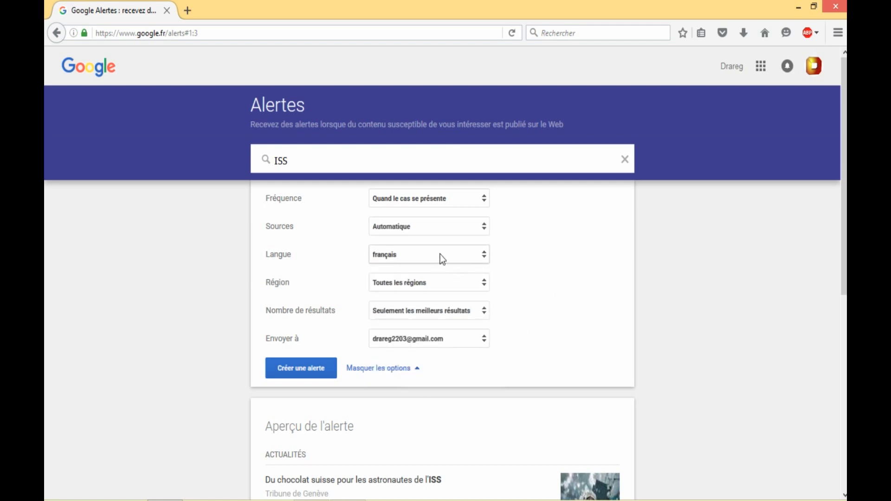
left_click(419, 285)
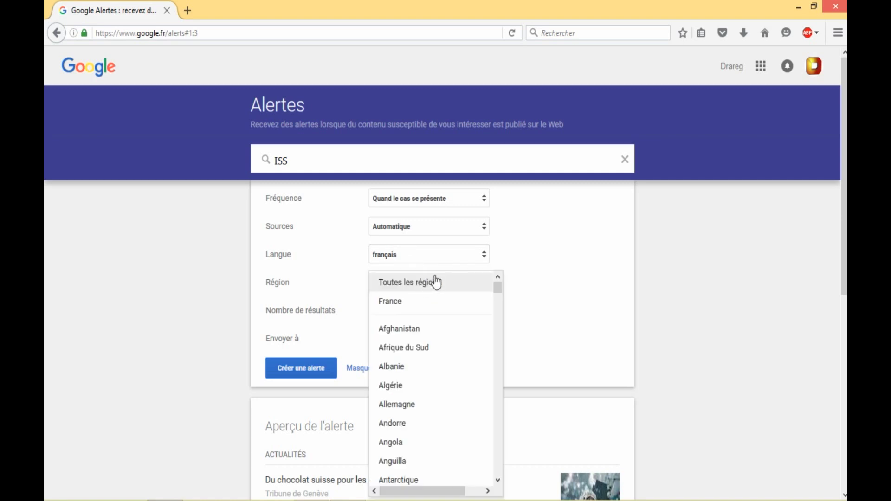
left_click(450, 300)
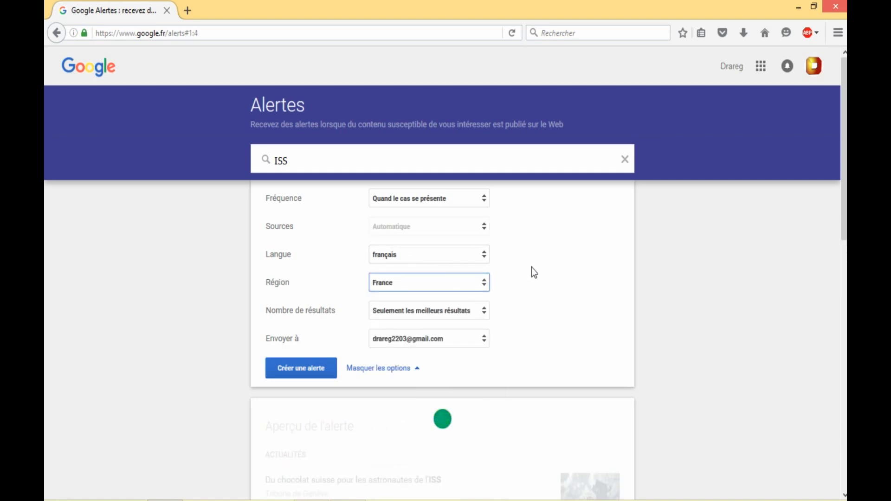
scroll(531, 267, "down", 1)
scroll(532, 269, "down", 1)
left_click(468, 212)
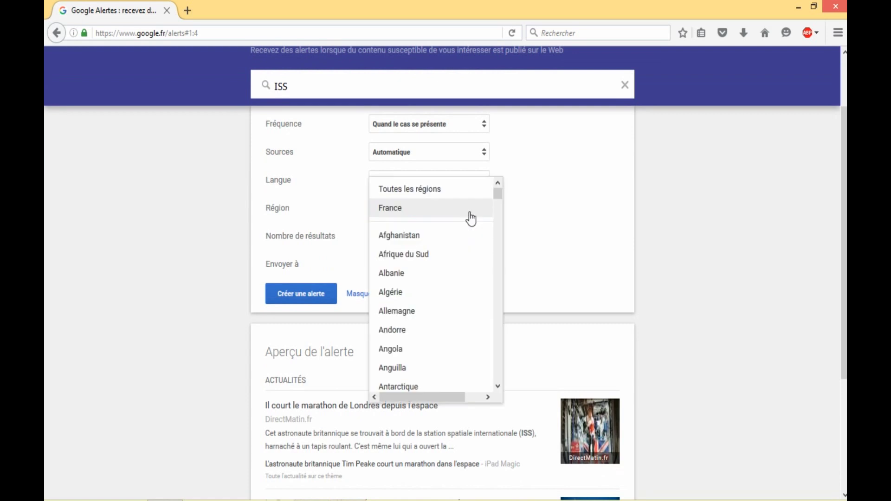
left_click(455, 192)
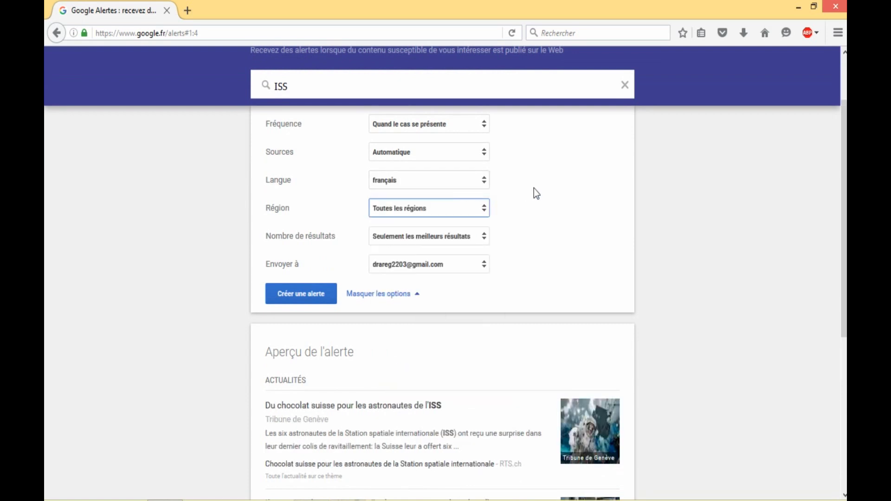
Set the alert's number of results to "Tous les résultats" and look through the updated preview.
left_click(466, 241)
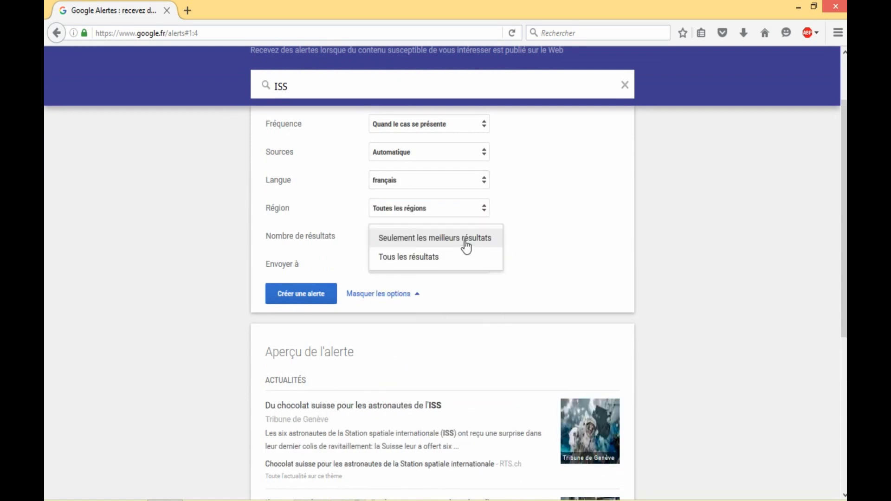
left_click(488, 259)
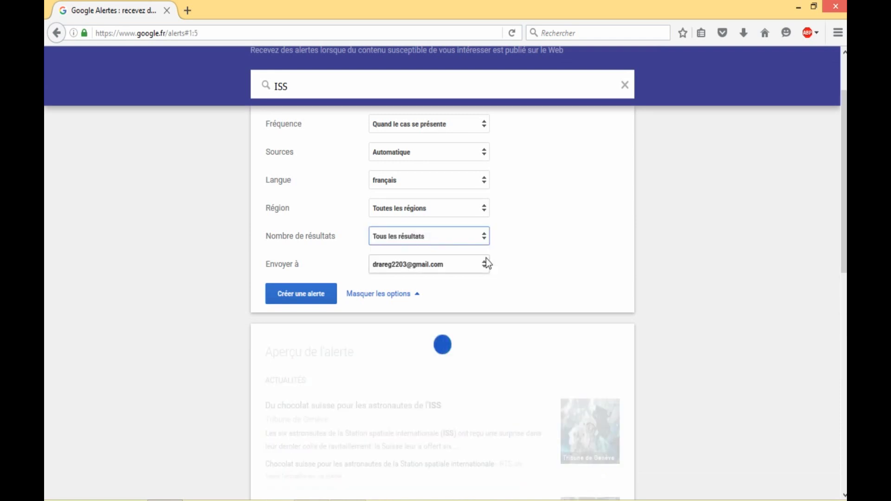
scroll(531, 237, "down", 2)
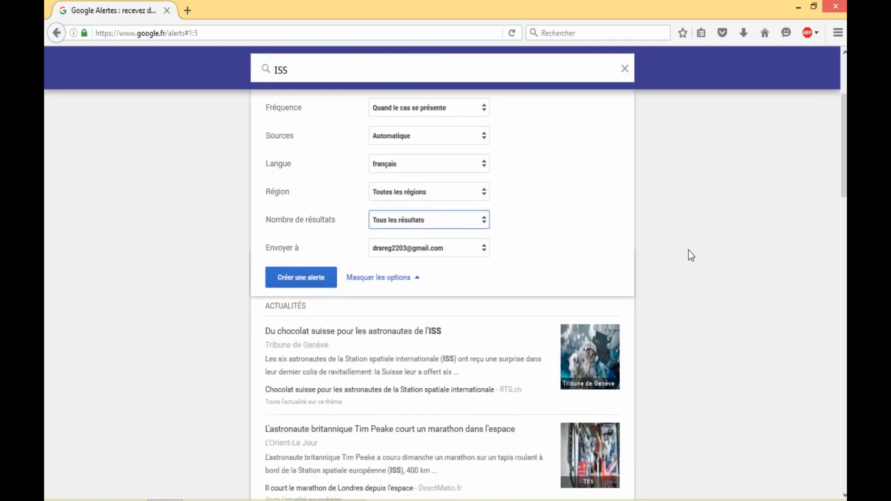
scroll(603, 246, "down", 2)
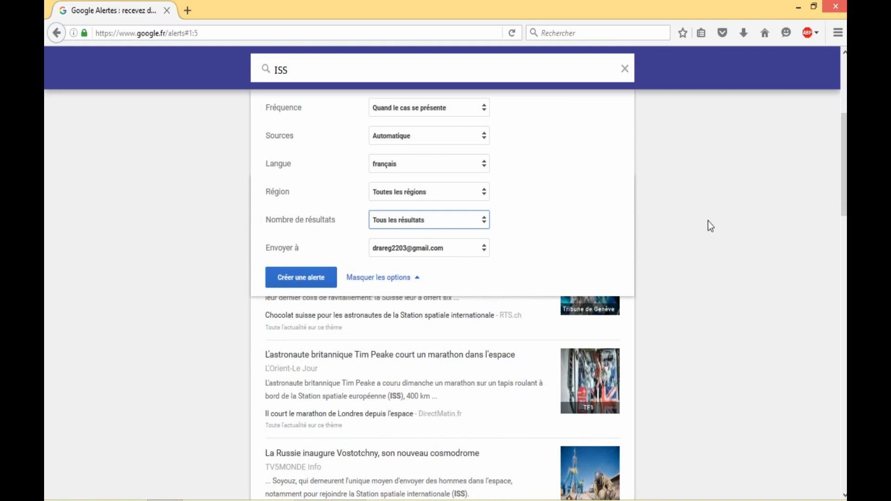
Keep the account's e-mail address as the delivery destination and create the ISS alert.
left_click(440, 251)
left_click(408, 251)
left_click(301, 278)
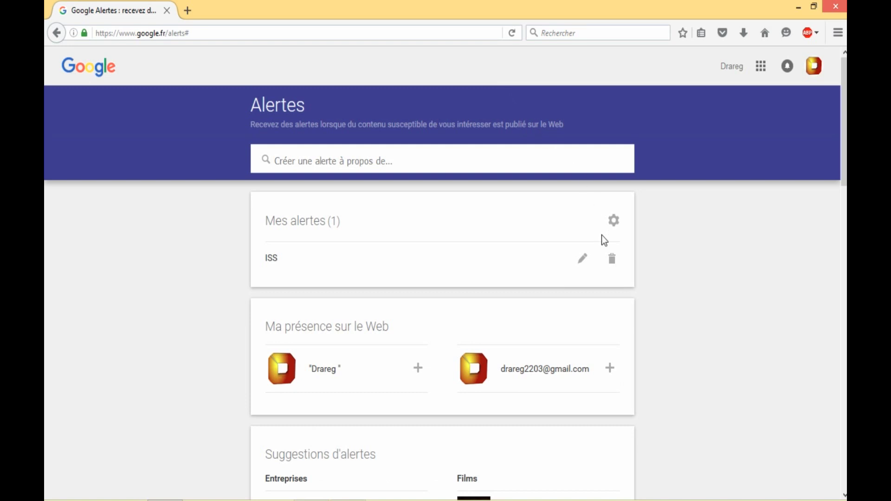
Delete the ISS alert from Mes alertes.
left_click(613, 260)
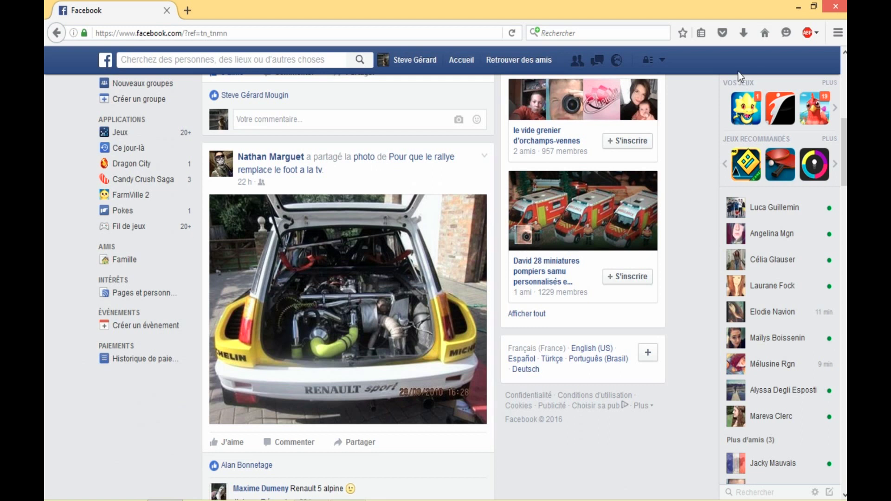
Show the full list of Facebook games and look through the Dragon City application settings.
left_click(829, 84)
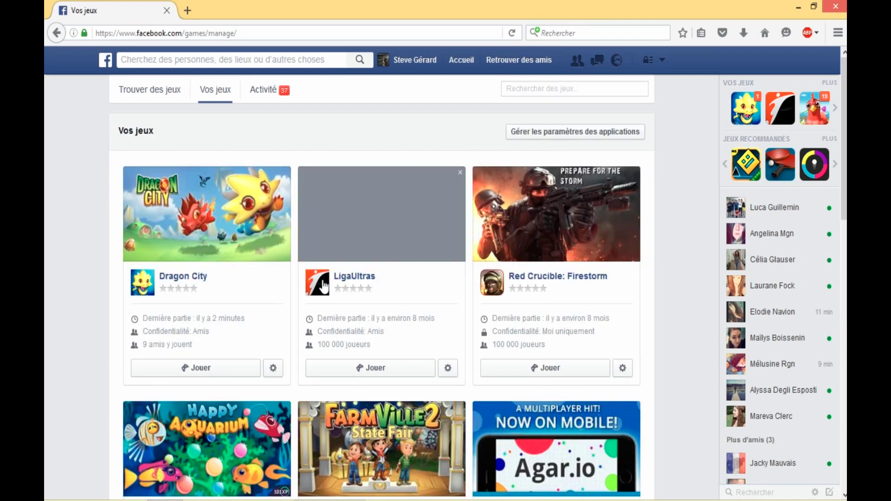
left_click(272, 368)
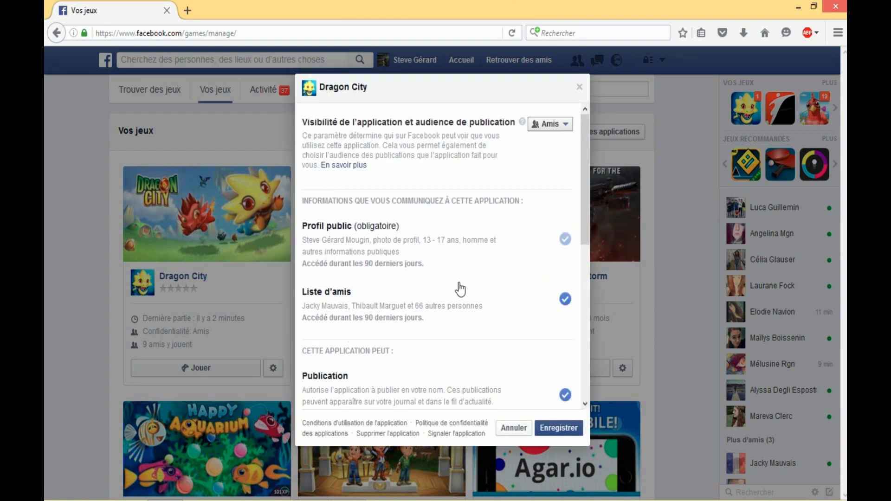
scroll(460, 289, "down", 1)
scroll(460, 289, "up", 1)
scroll(460, 290, "down", 5)
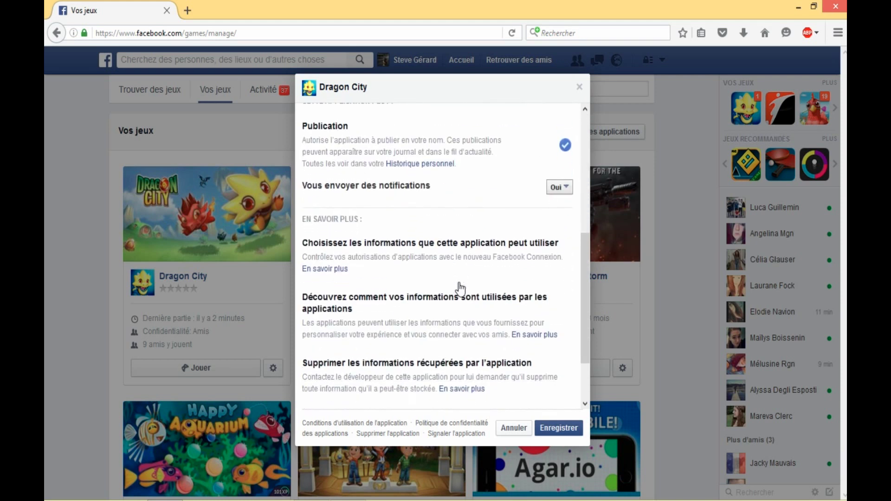
Set "Vous envoyer des notifications" to Non for Dragon City and save the application settings.
left_click(557, 188)
left_click(557, 216)
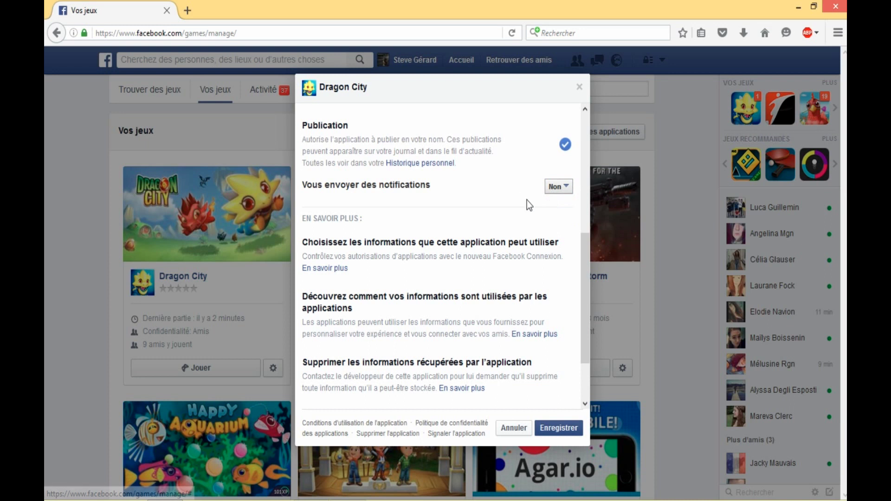
scroll(514, 191, "down", 3)
left_click(558, 432)
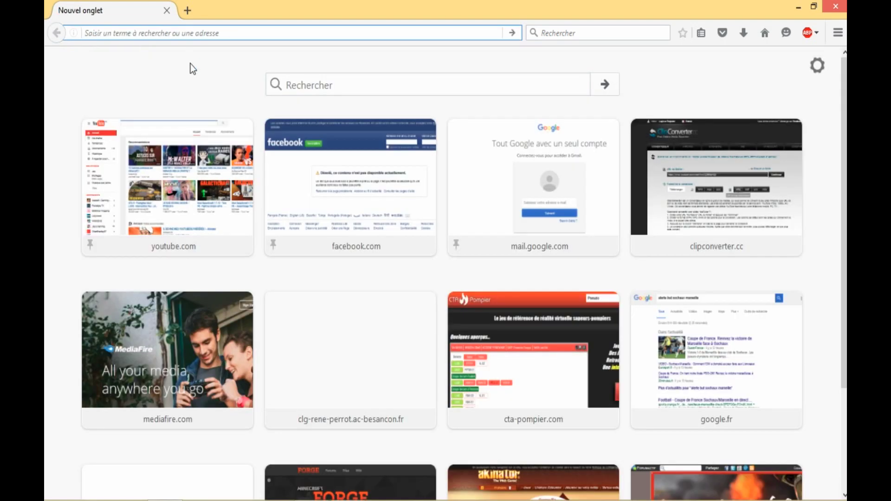
Go to about:config and accept the warning to reach the advanced preferences.
type("about:")
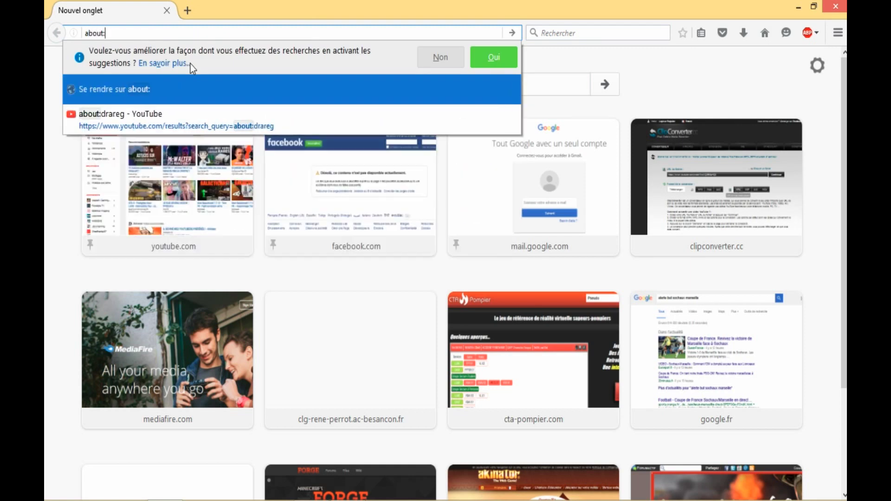
type("config")
key("Return")
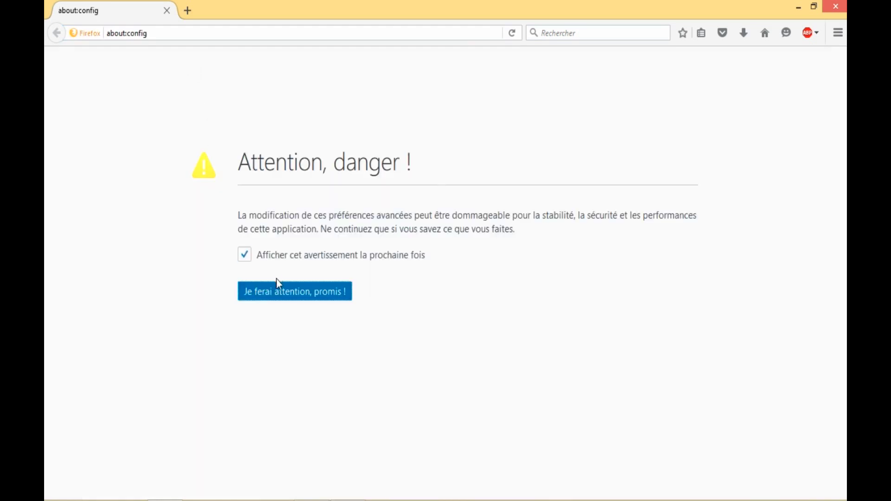
left_click(278, 292)
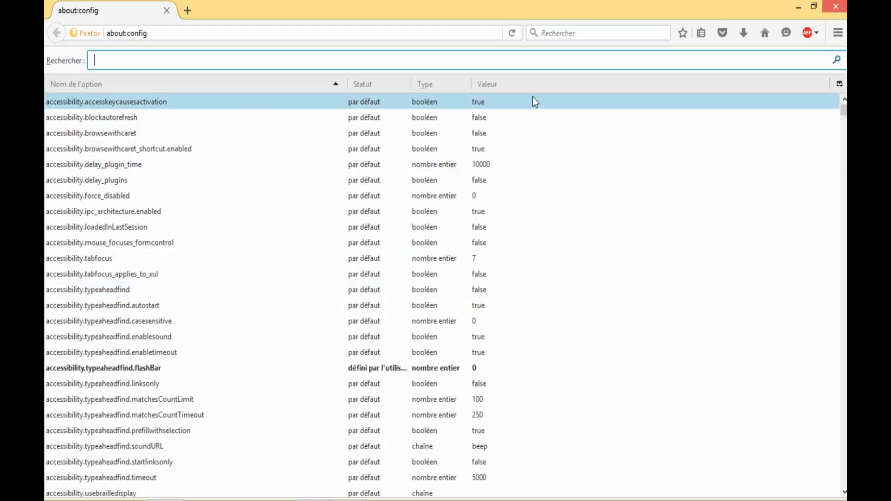
Create a new integer preference named ui.SpellCheckerUnderlineStyle with the value 0.
right_click(572, 125)
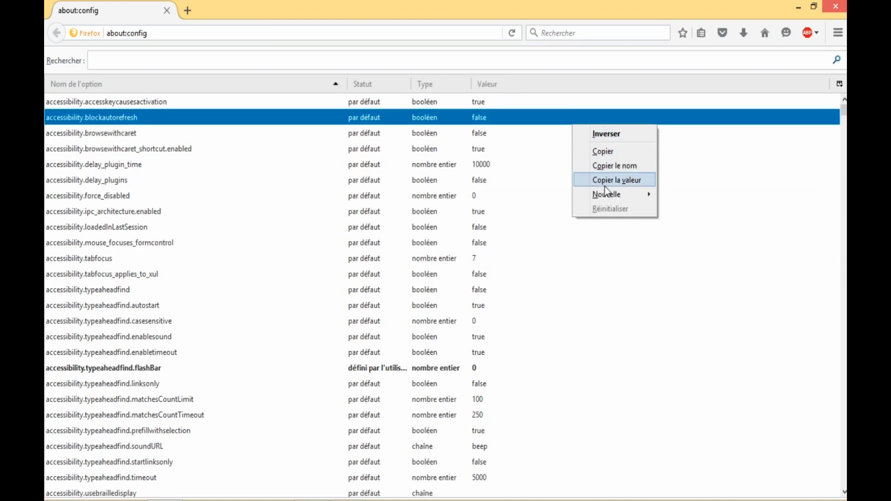
mouse_move(620, 196)
left_click(660, 210)
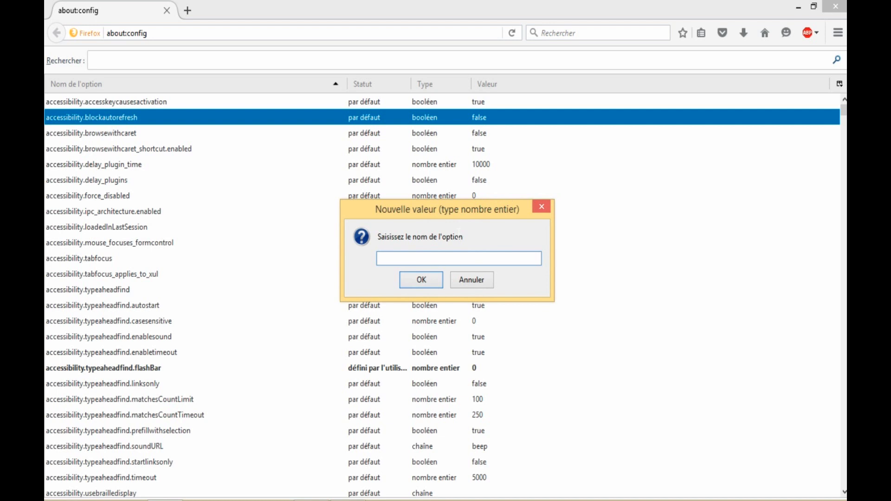
type("ui.SpellCheckerUnderlineStyle")
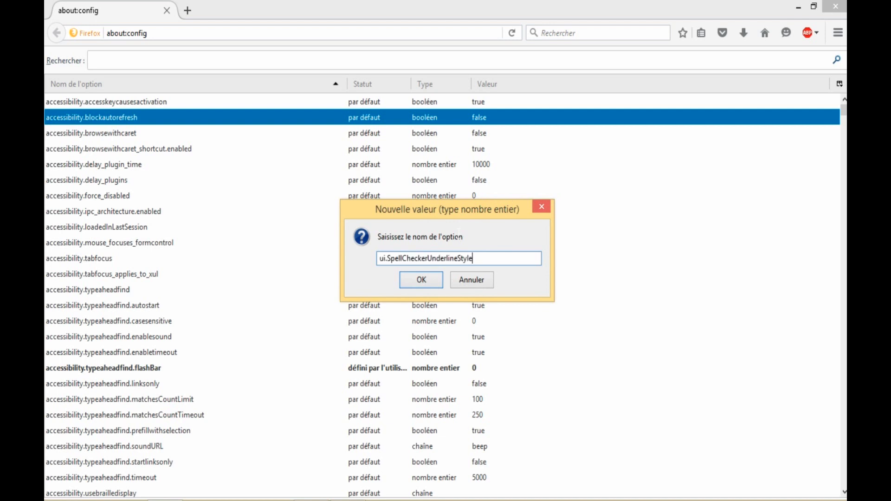
left_click(412, 280)
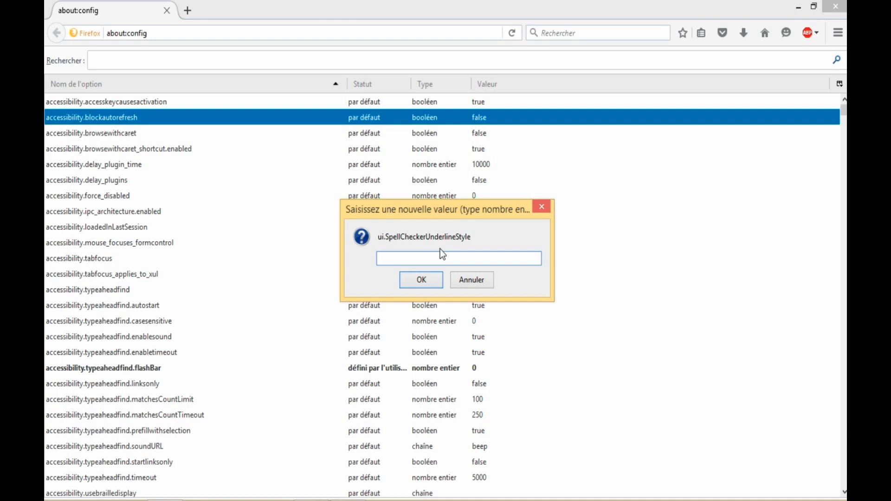
type("0")
key("Return")
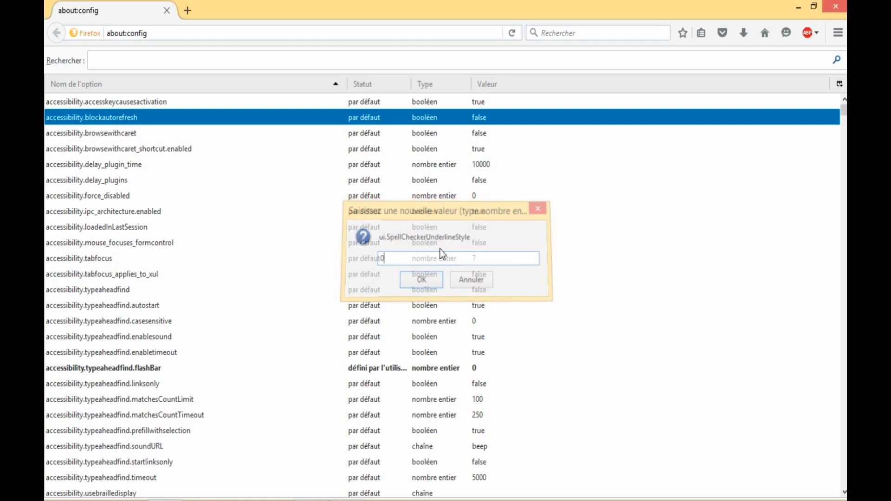
Close the advanced preferences page and open mail.google.com from the new tab page.
left_click(182, 12)
left_click(161, 13)
left_click(167, 10)
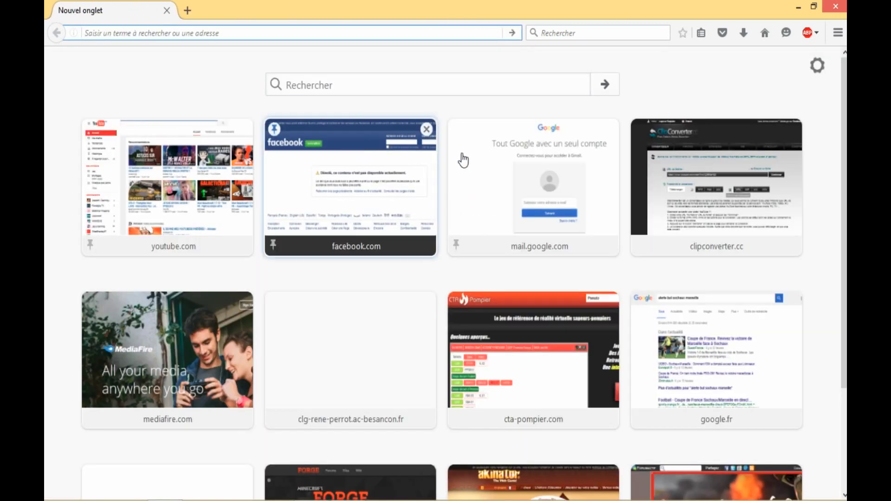
left_click(484, 160)
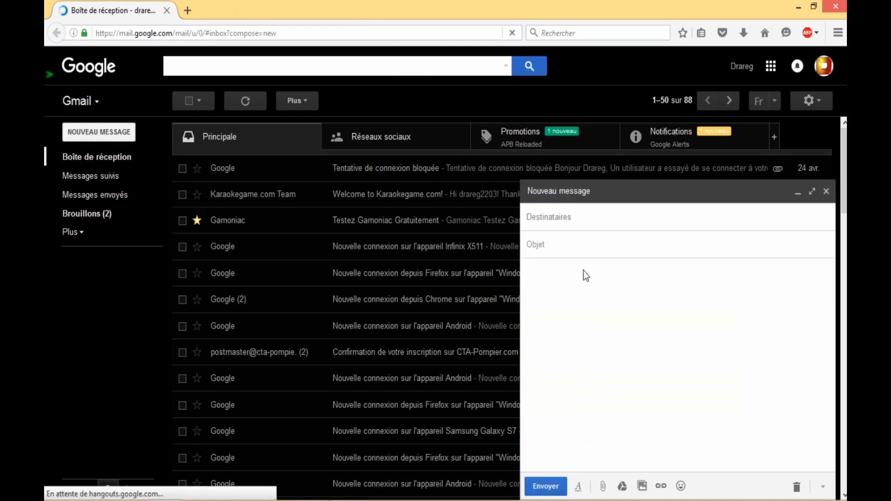
Write the misspelled text "Vou pouvé voir isi" in the new message's body and highlight part of it.
left_click(527, 271)
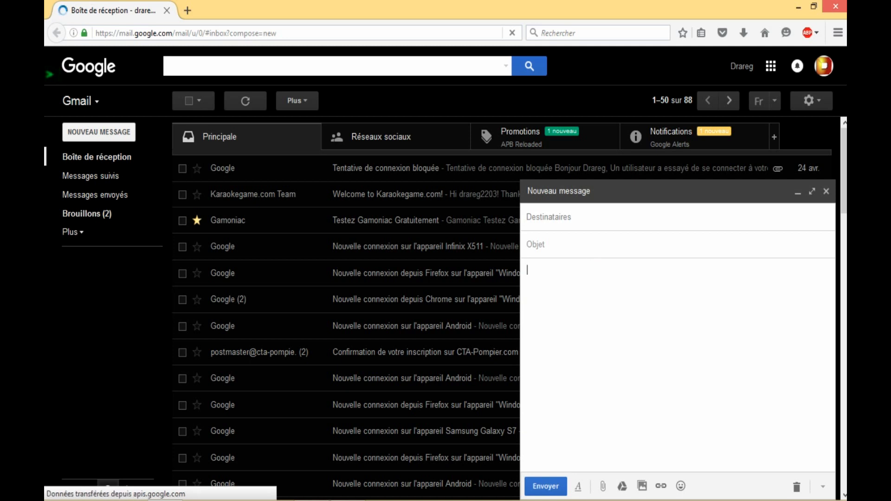
type("Vou pouv")
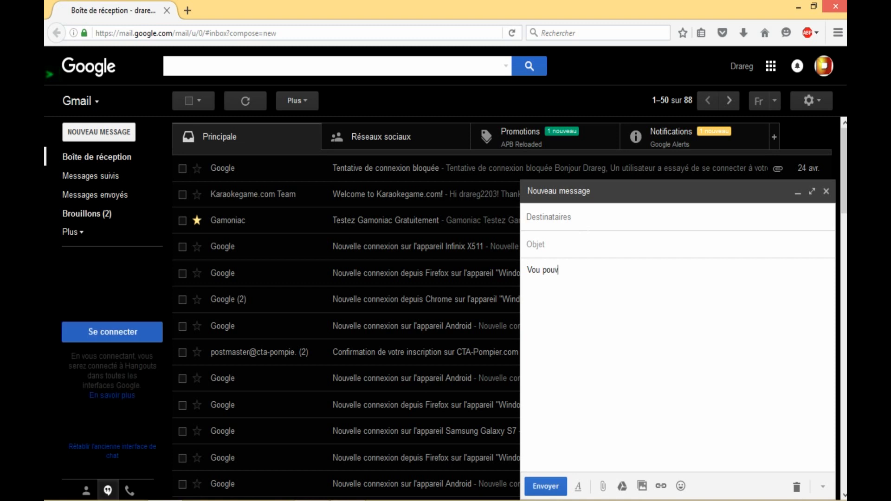
type("é voir isi")
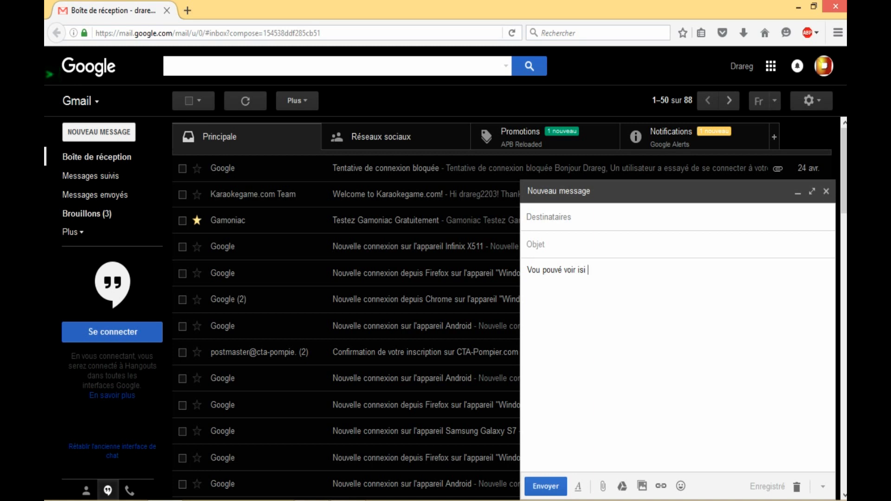
left_click_drag(546, 270, 641, 265)
key("Right")
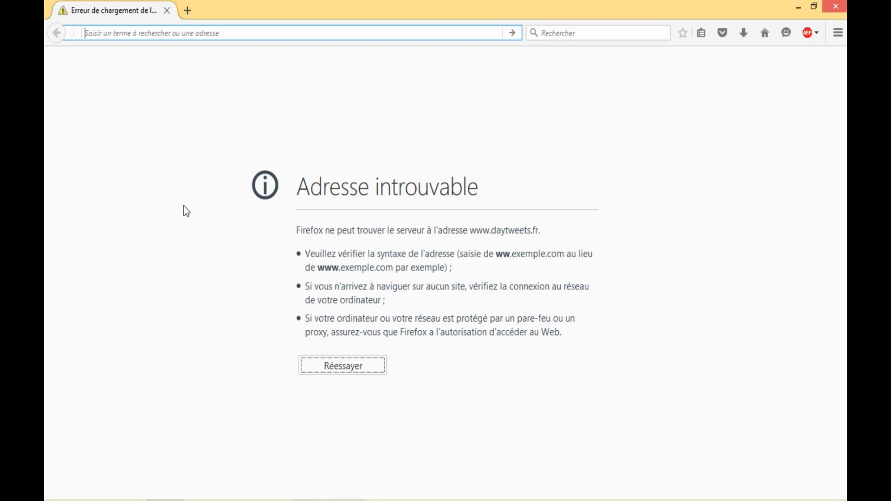
type("h")
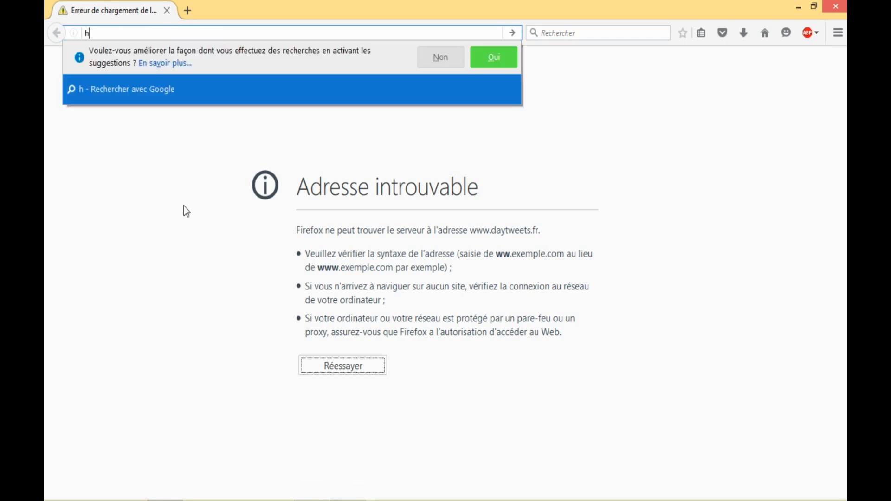
type("ttp:")
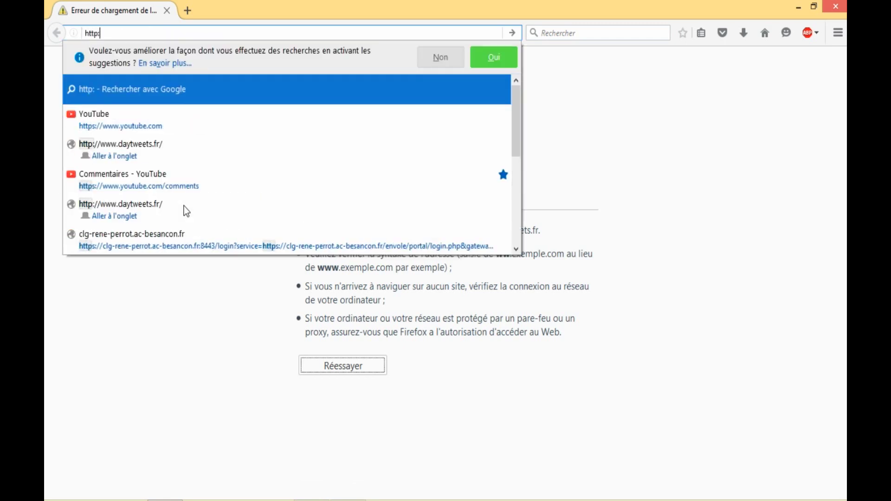
type("//")
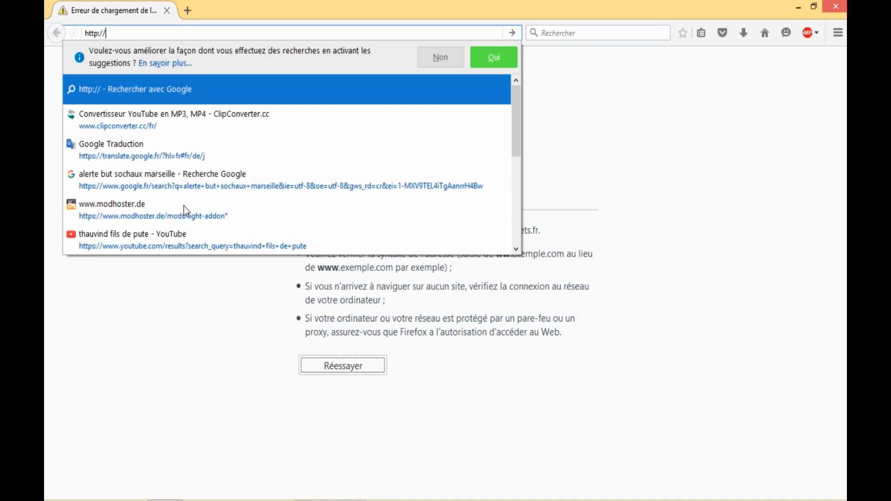
type("daytwe")
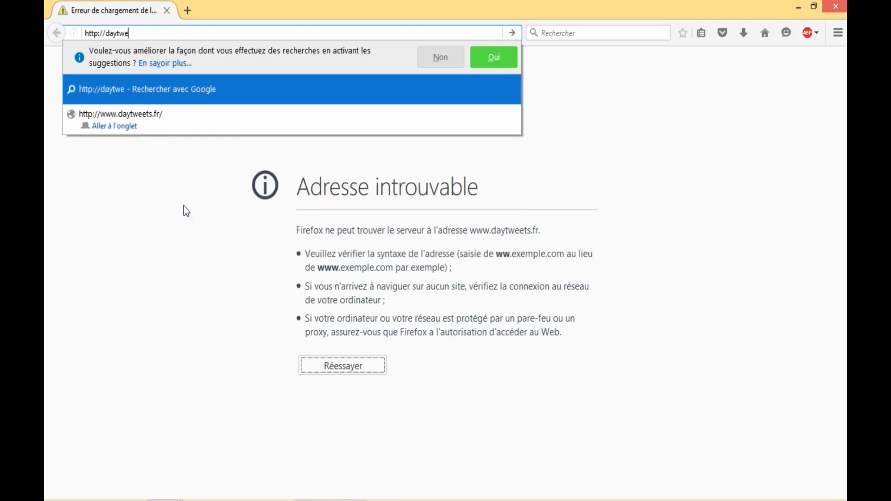
type("et.com")
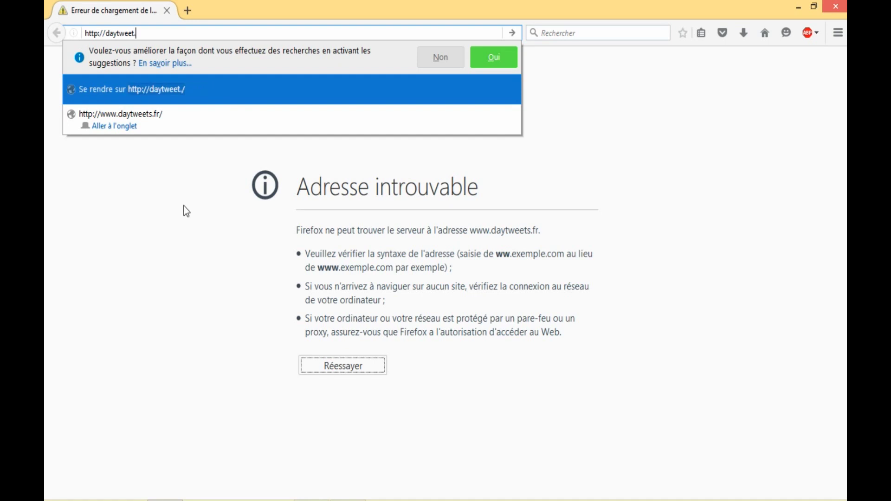
key("Return")
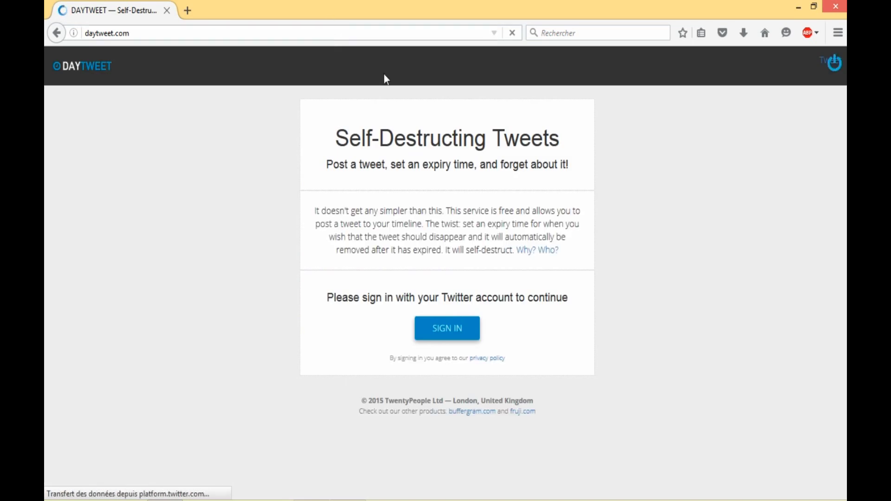
left_click(467, 331)
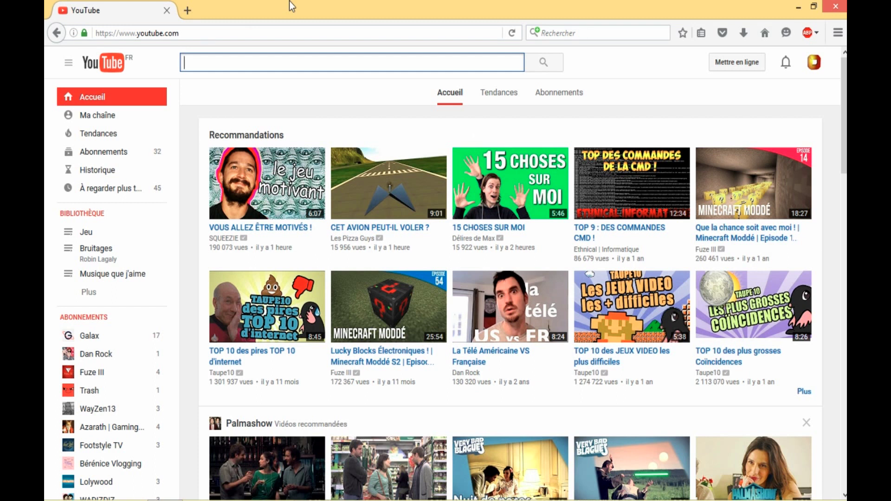
Search YouTube for "allintitle:drareg" and look through the results.
type("all")
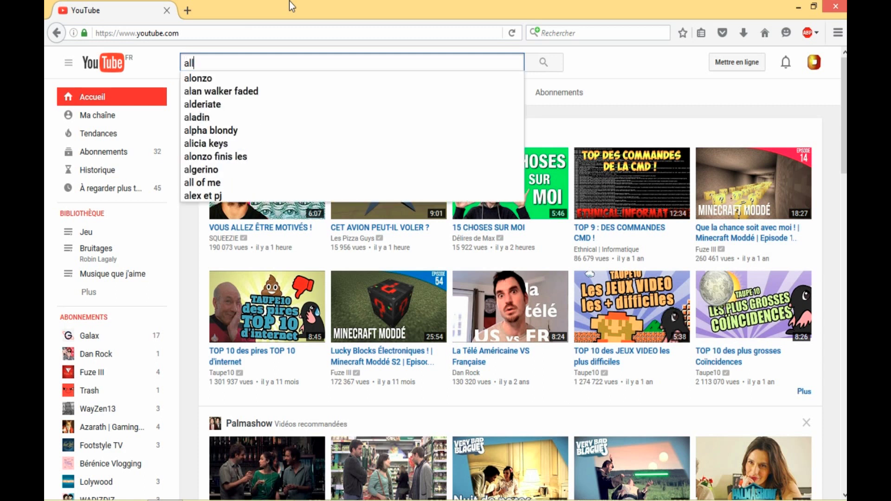
type("in")
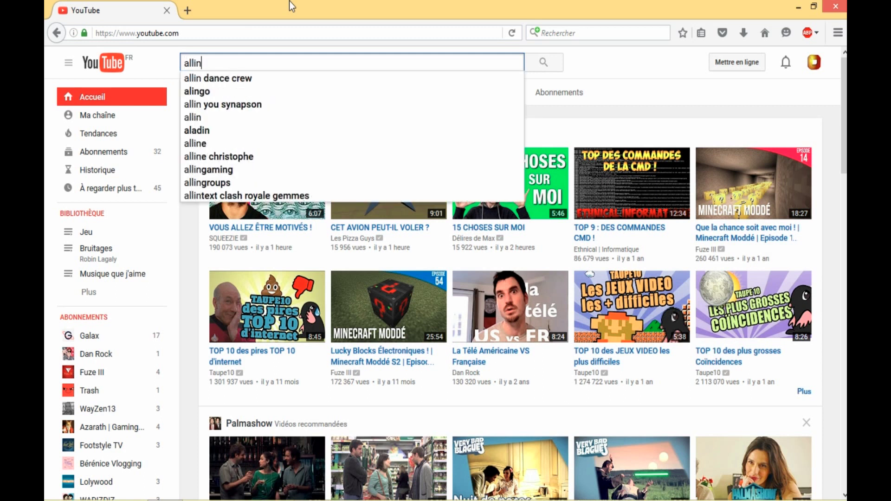
type("title:")
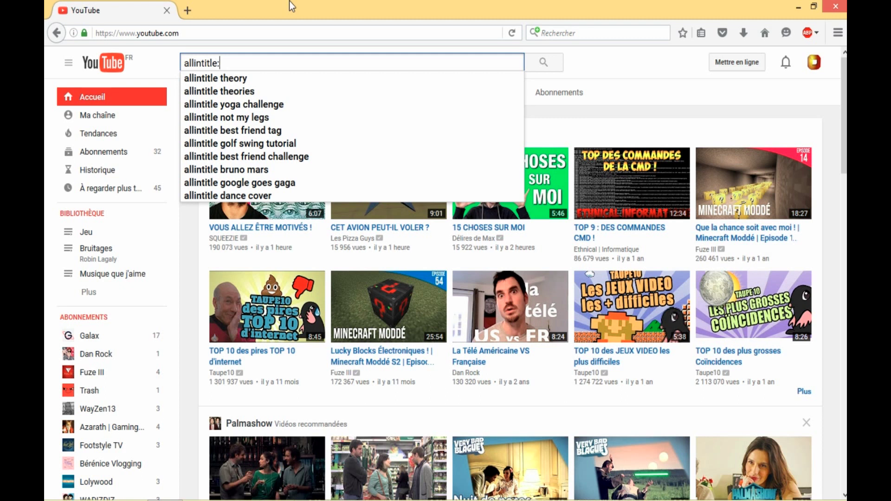
type("drareg")
key("Return")
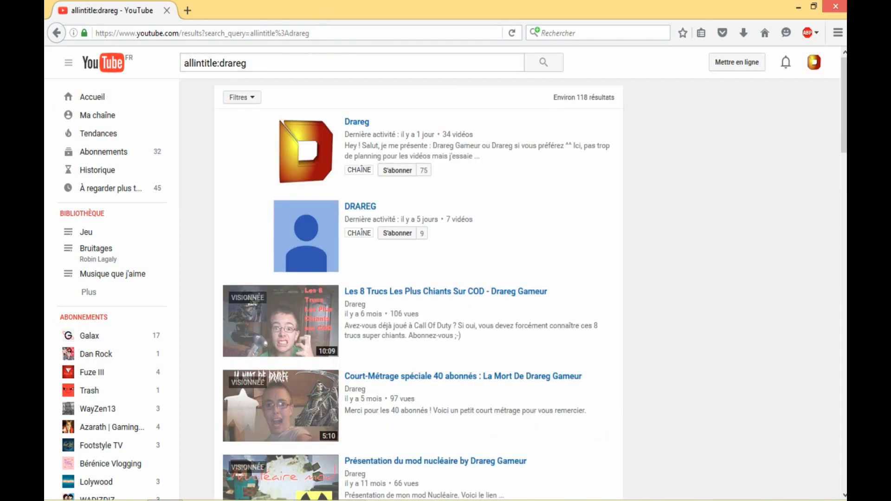
scroll(558, 190, "down", 1)
scroll(558, 190, "down", 12)
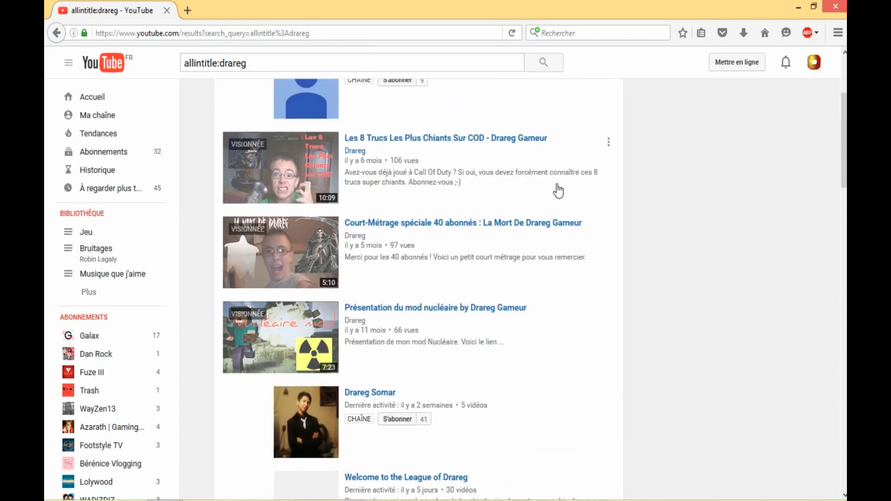
scroll(557, 190, "down", 16)
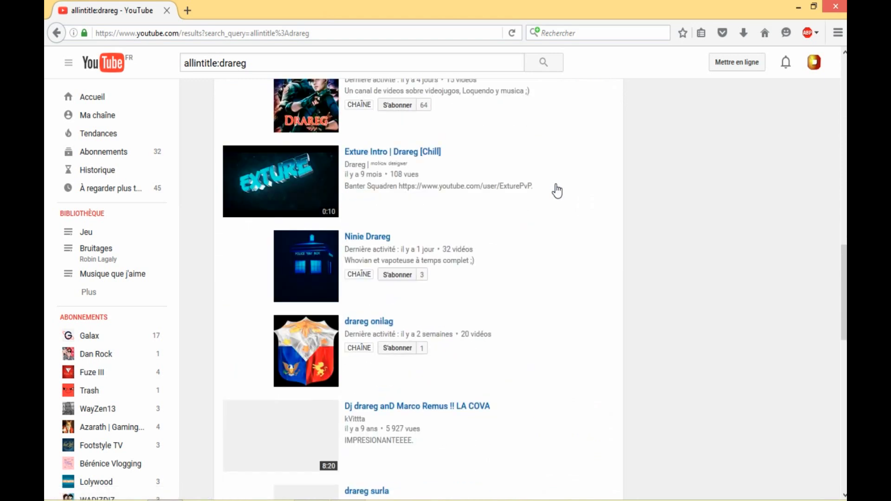
scroll(557, 190, "down", 3)
scroll(557, 191, "up", 18)
scroll(557, 190, "up", 9)
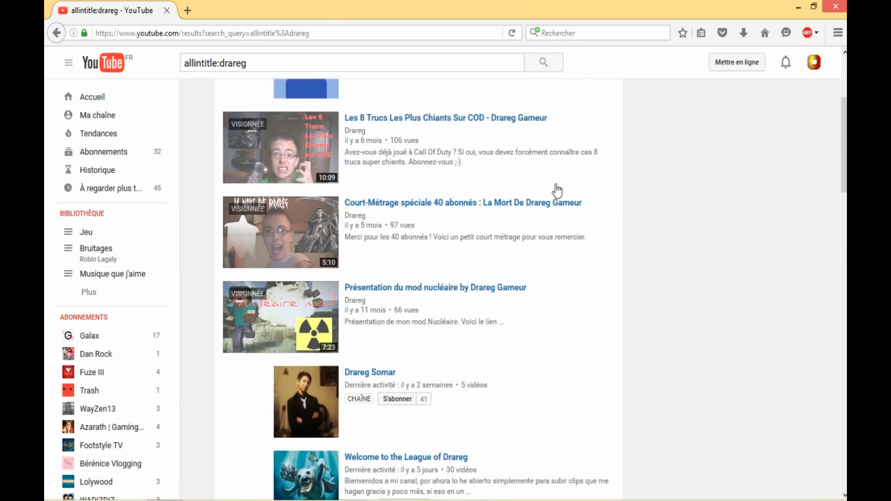
key("ctrl+t")
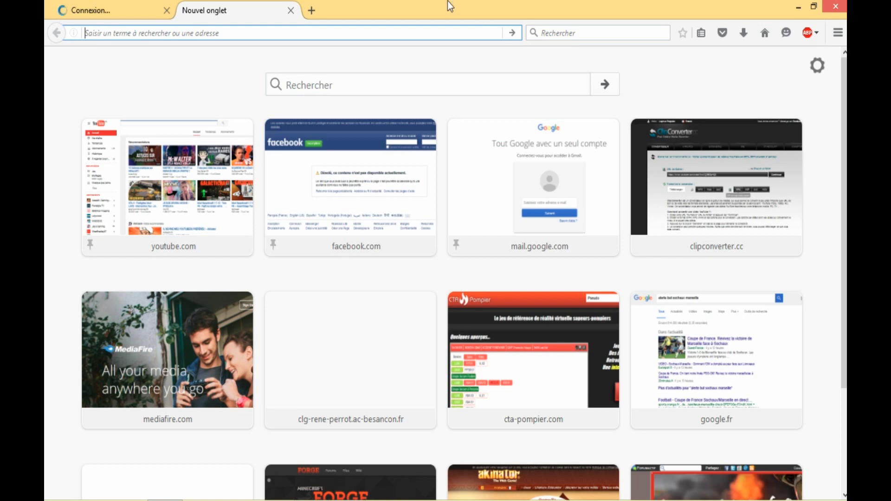
left_click(291, 11)
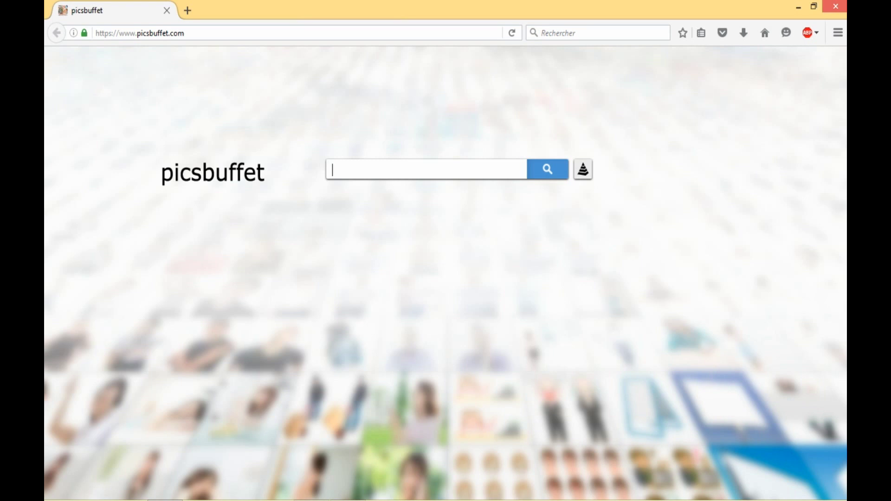
type("dogs")
key("Return")
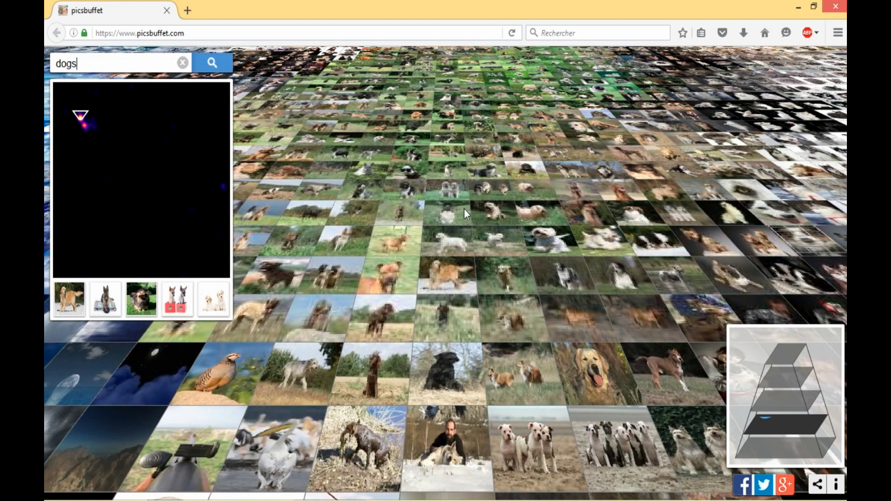
Zoom in on the dog pictures, preview the photo of the white dog running on grass, and close the preview.
scroll(464, 210, "up", 1)
scroll(465, 211, "up", 1)
scroll(464, 211, "down", 1)
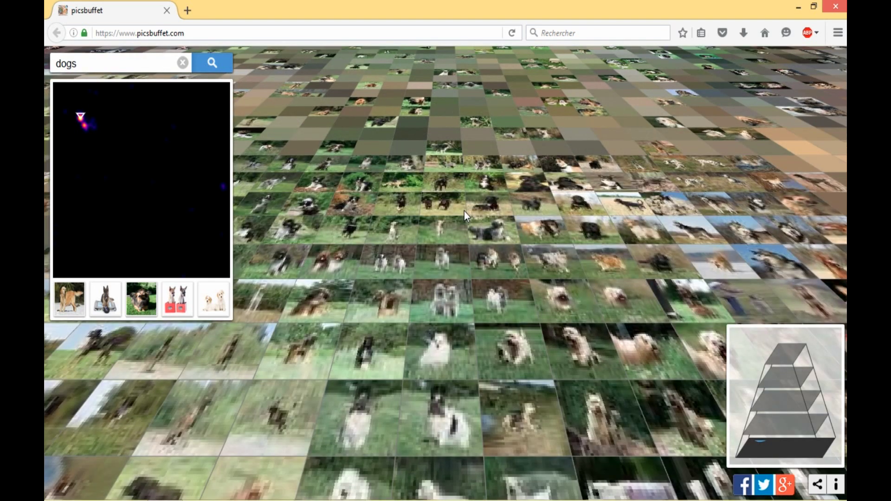
scroll(464, 210, "up", 2)
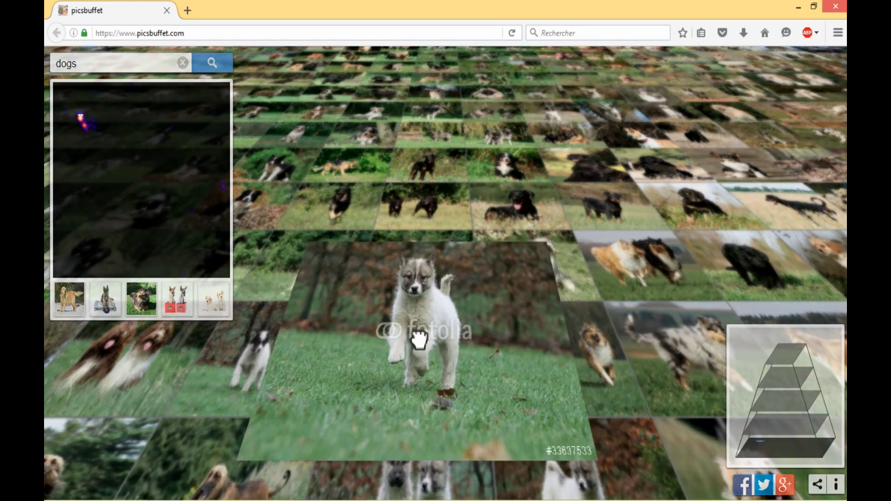
left_click(417, 333)
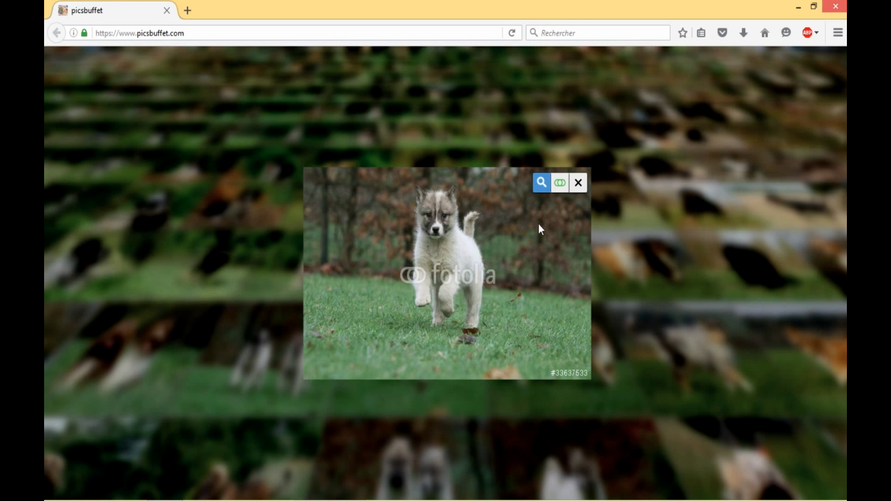
left_click(578, 183)
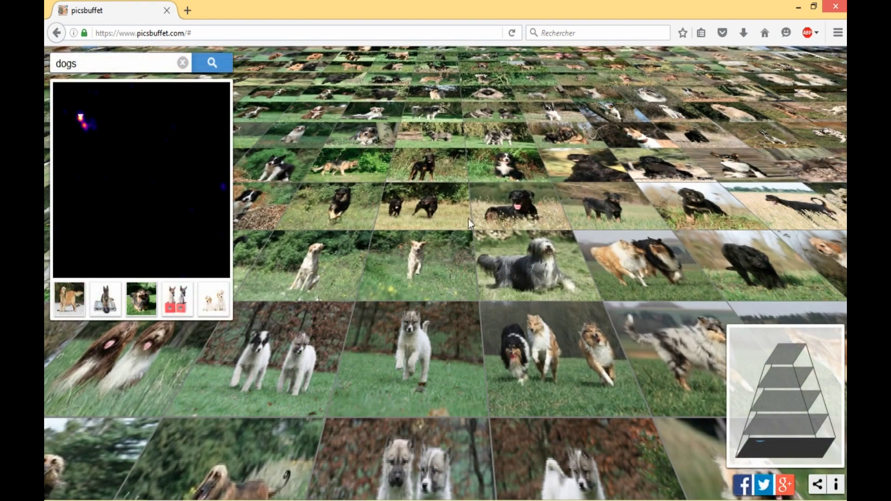
Preview the photo of the two black dogs, close it, and jump to the lower middle of the overview map.
left_click(431, 218)
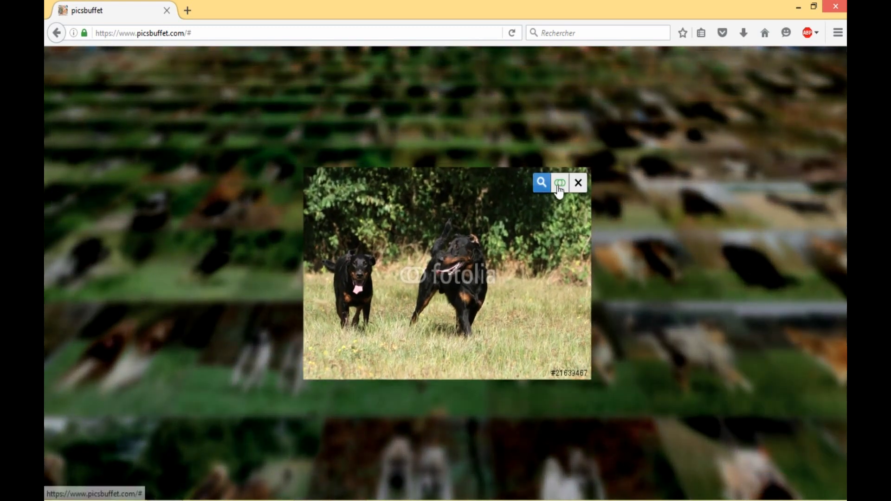
left_click(577, 181)
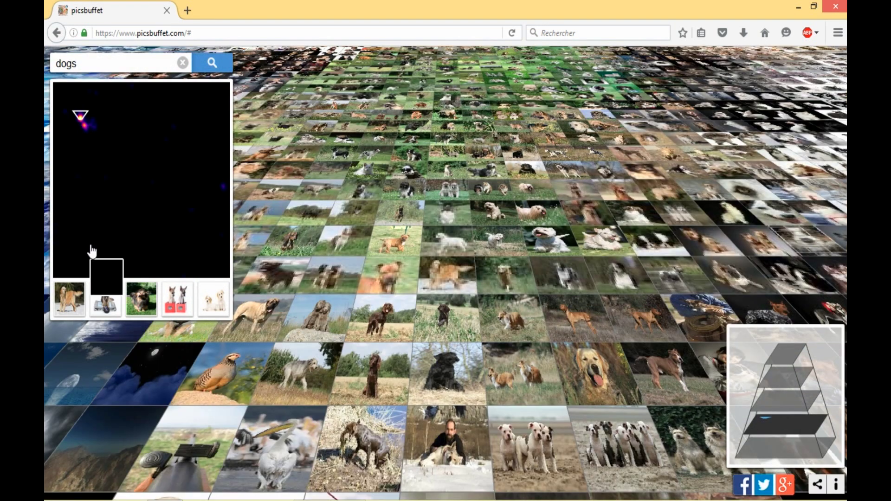
left_click(135, 214)
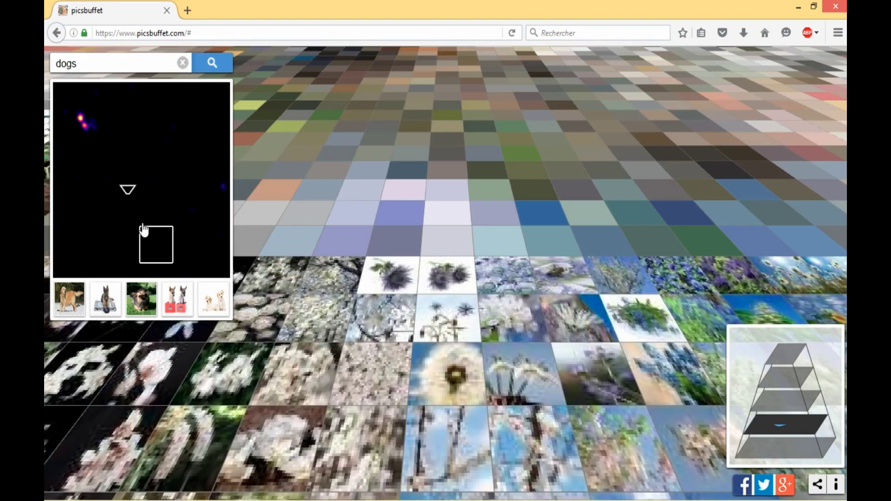